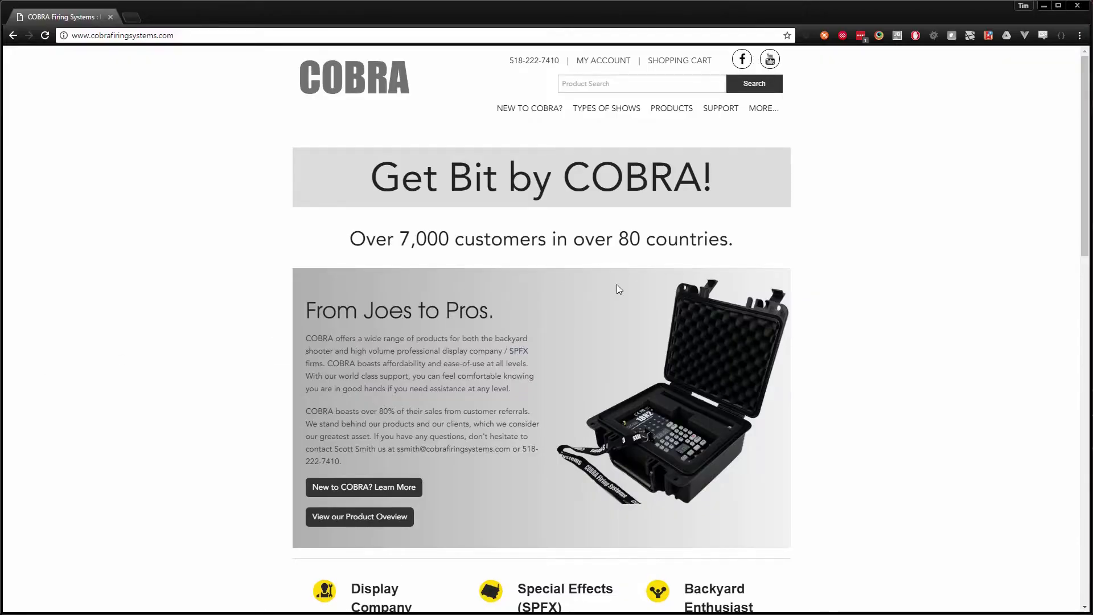
Step: Go to SUPPORT > Feature Improvements / Firmware Updates and read the 'How to upgrade?' FAQ
mouse_move(718, 111)
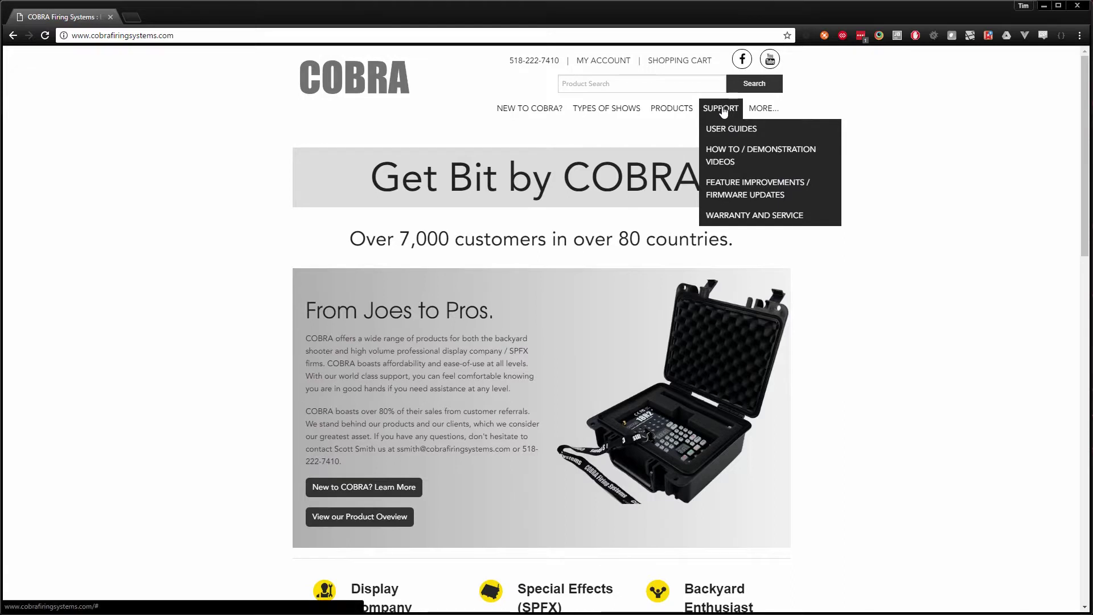
left_click(771, 195)
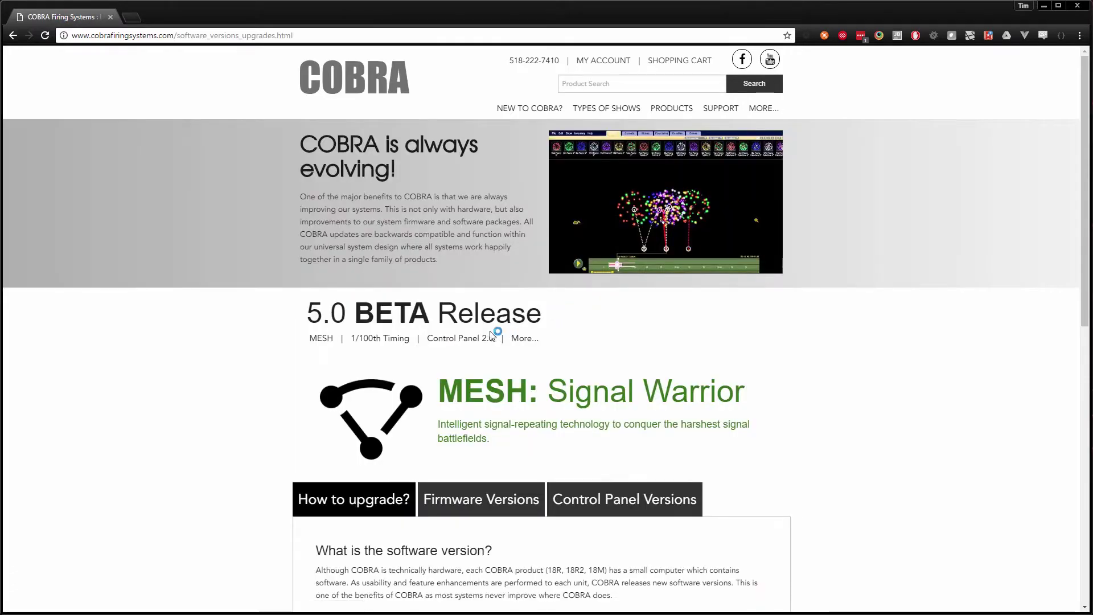
scroll(491, 334, "down", 9)
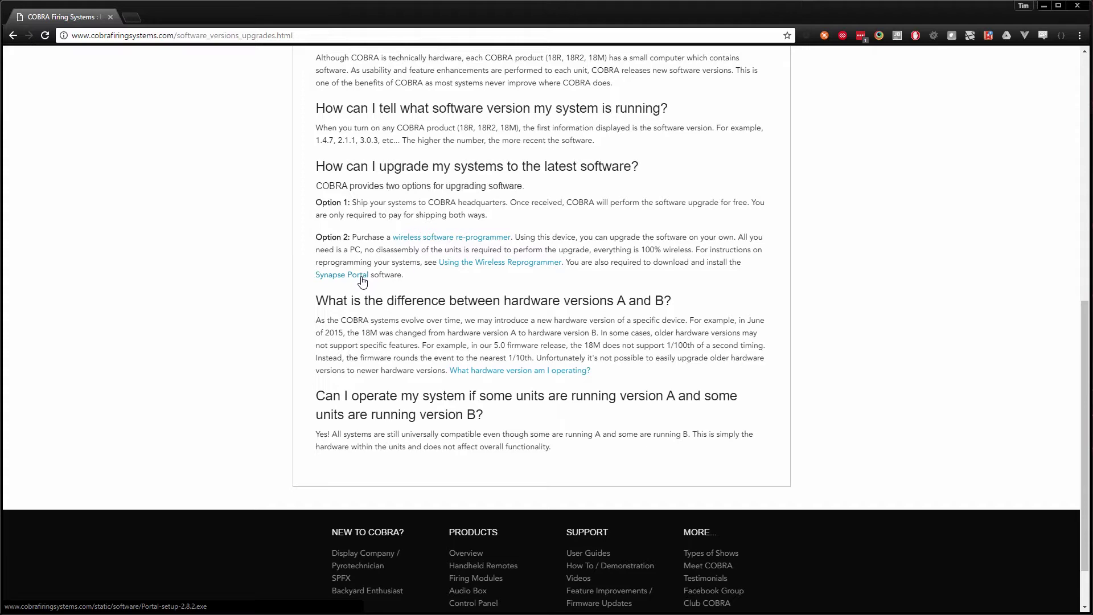
scroll(599, 357, "up", 3)
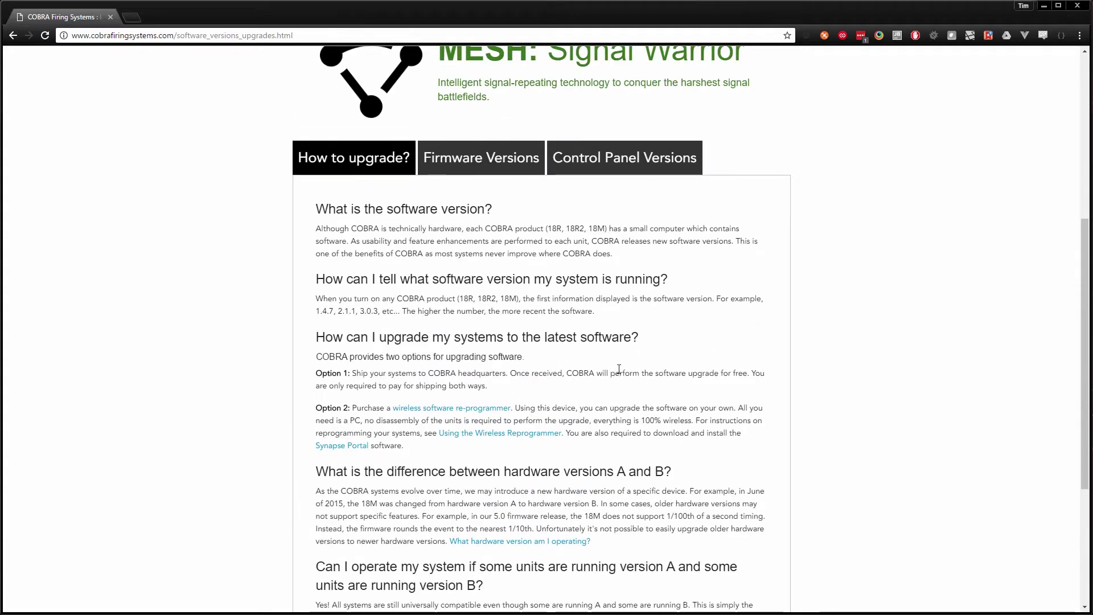
scroll(621, 372, "up", 1)
scroll(660, 379, "down", 1)
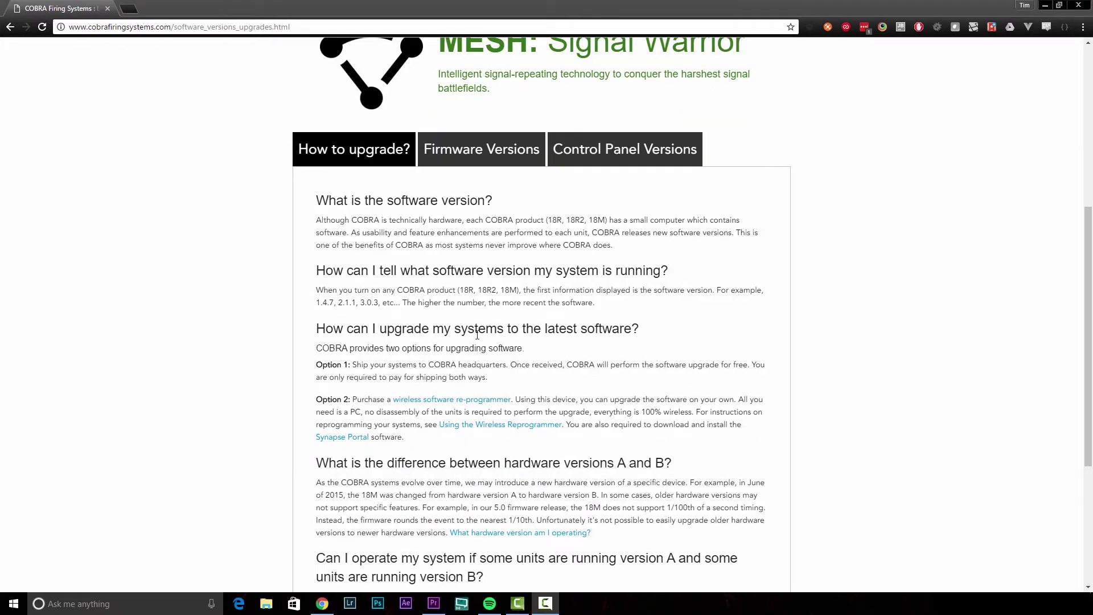
Step: Show the Firmware Versions list, highlight the 5.0.0 BETA release, and download the 5.0.0a package
left_click(457, 151)
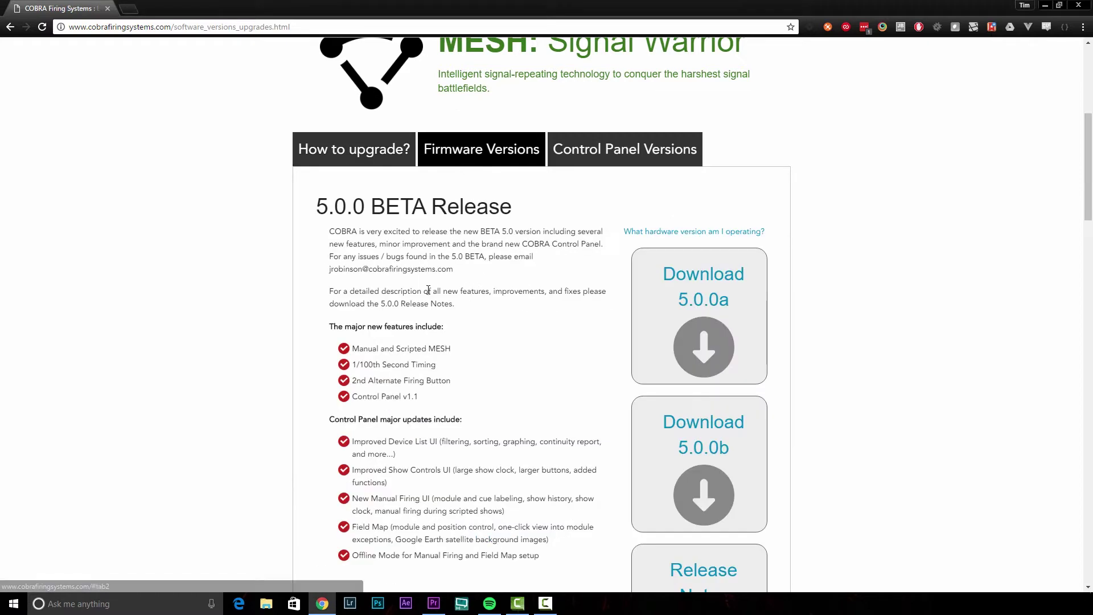
left_click_drag(318, 206, 425, 206)
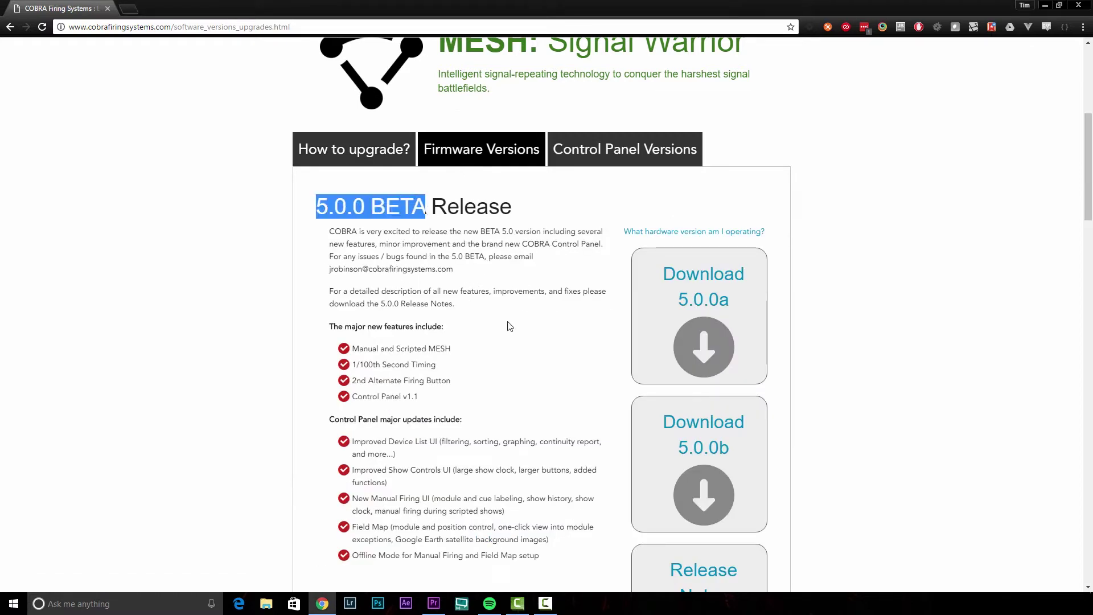
left_click(498, 288)
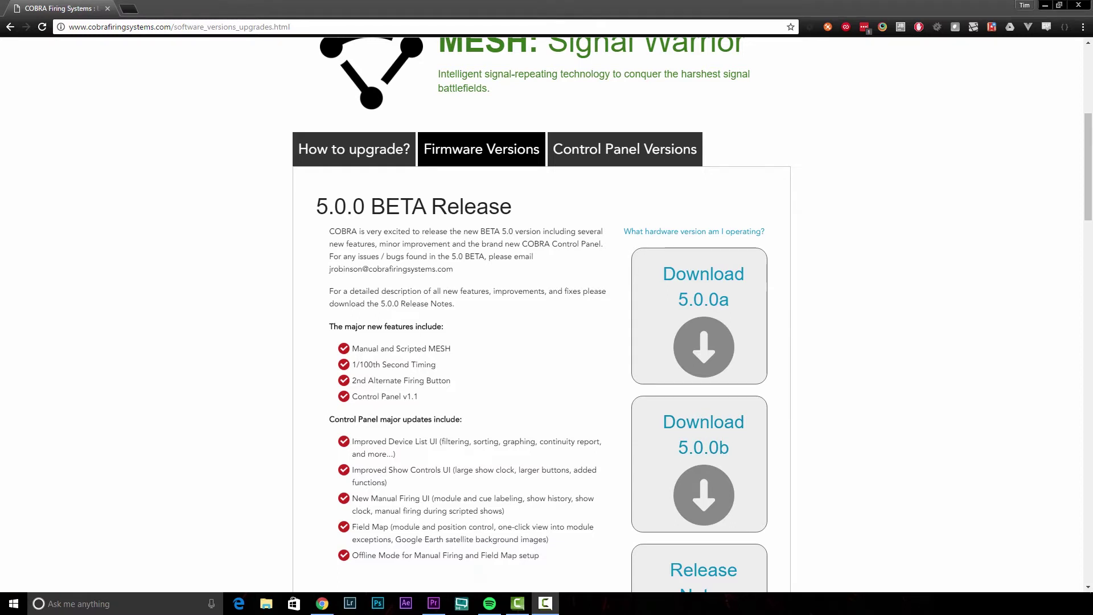
left_click(698, 285)
Step: Save the 5.0.0a and 5.0.0b firmware zips and show them in the Downloads folder
left_click(993, 576)
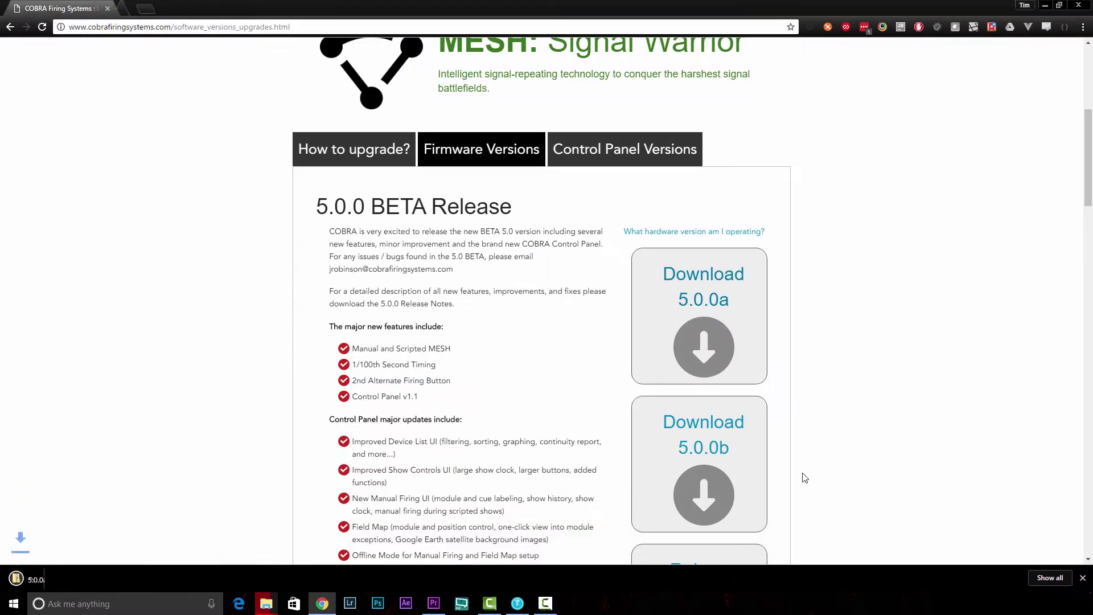
left_click(711, 428)
left_click(998, 576)
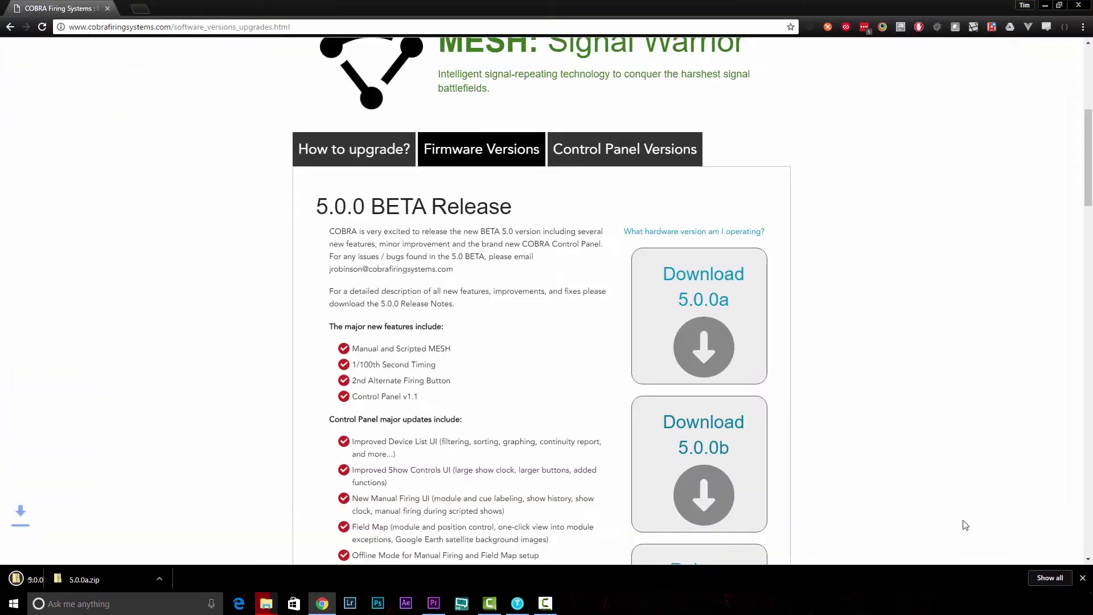
left_click(246, 578)
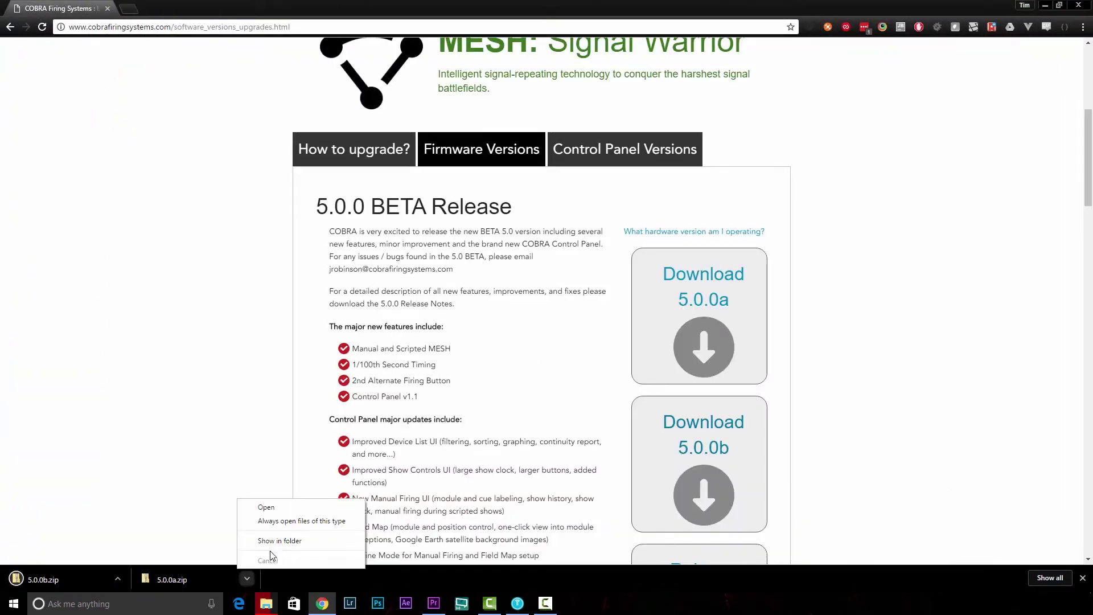
left_click(276, 540)
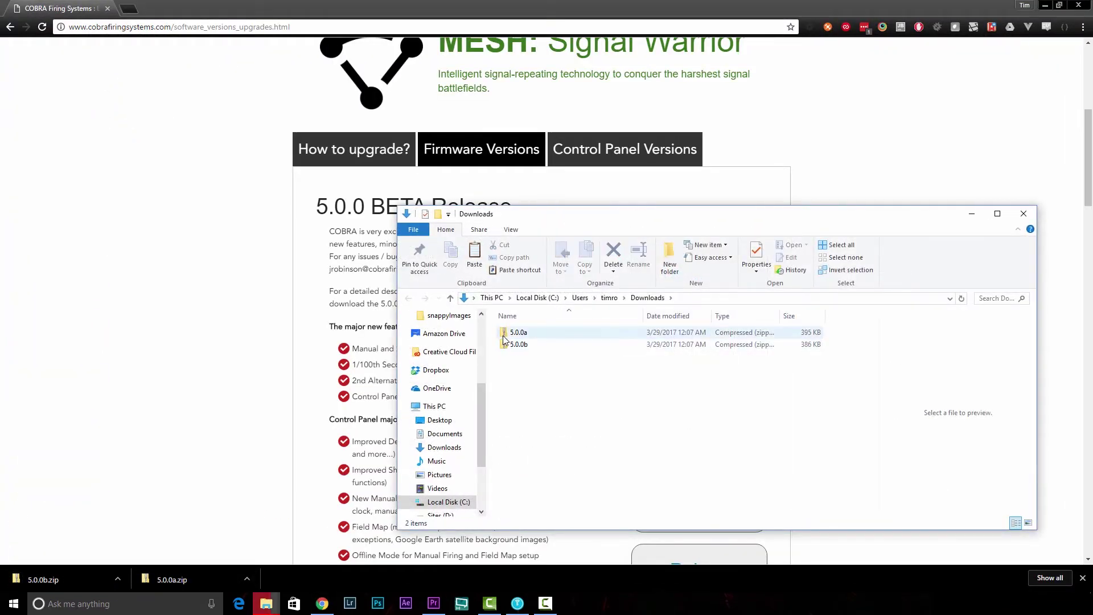
Step: Extract the 5.0.0a and 5.0.0b zips into their own folders in Downloads
right_click(520, 337)
left_click(456, 104)
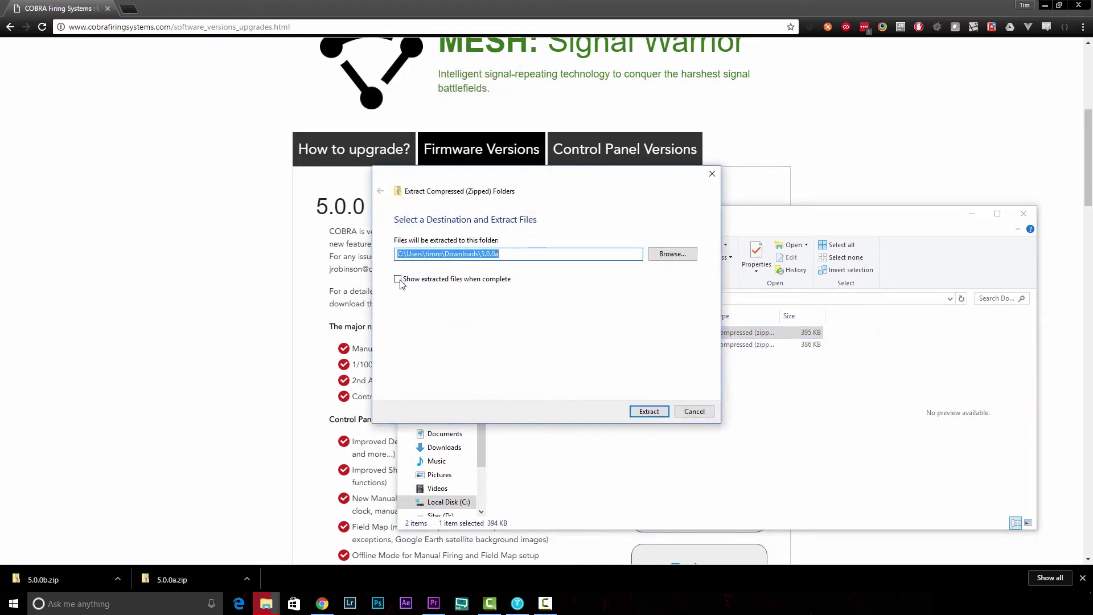
left_click(650, 411)
left_click(519, 357)
right_click(519, 356)
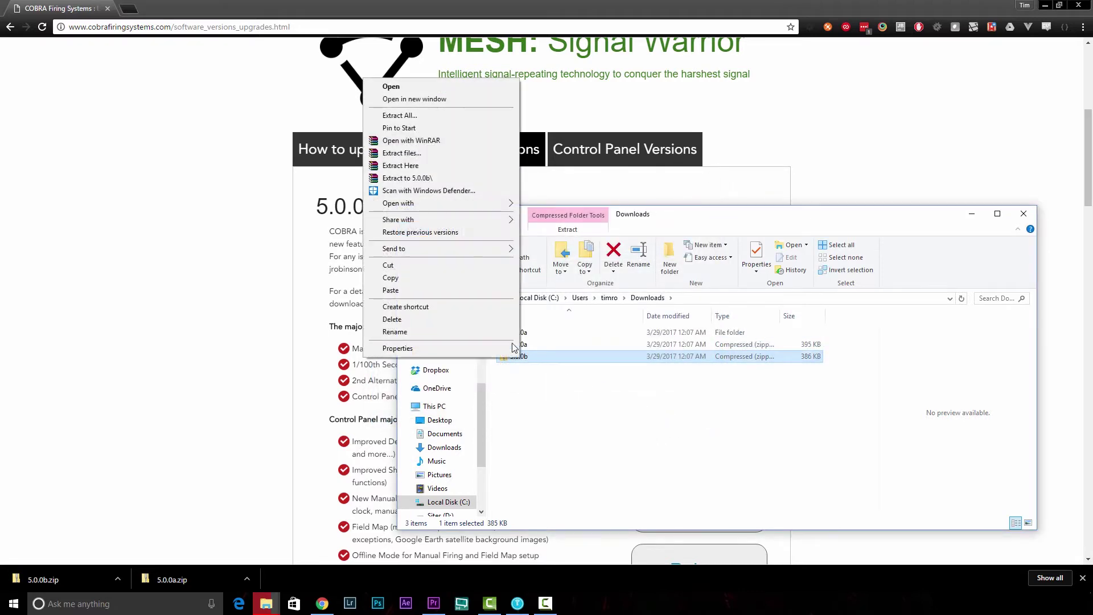
left_click(436, 115)
left_click(650, 411)
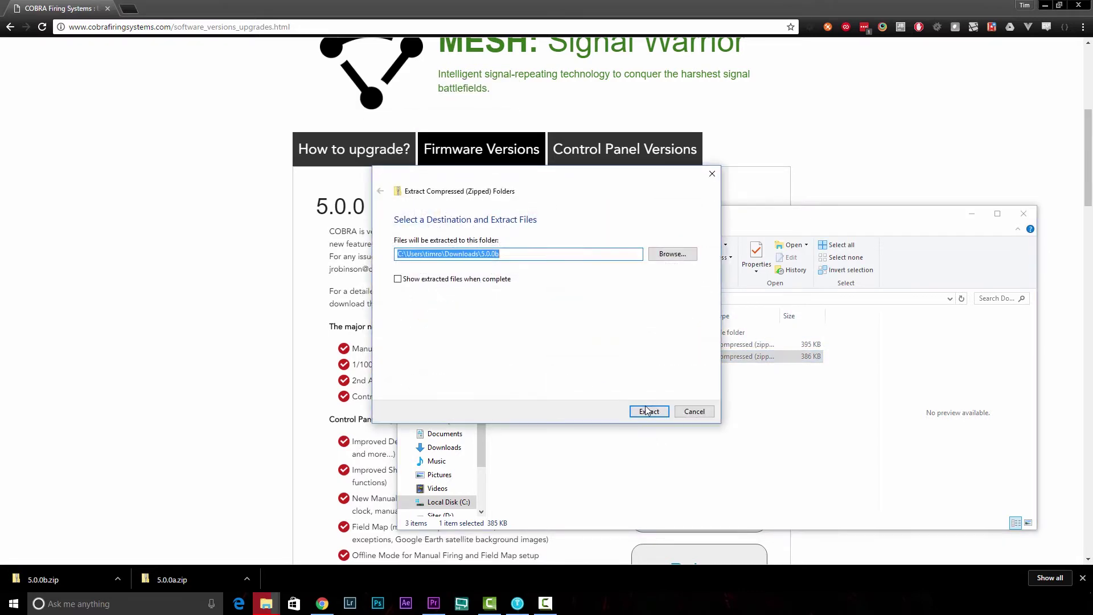
left_click(551, 405)
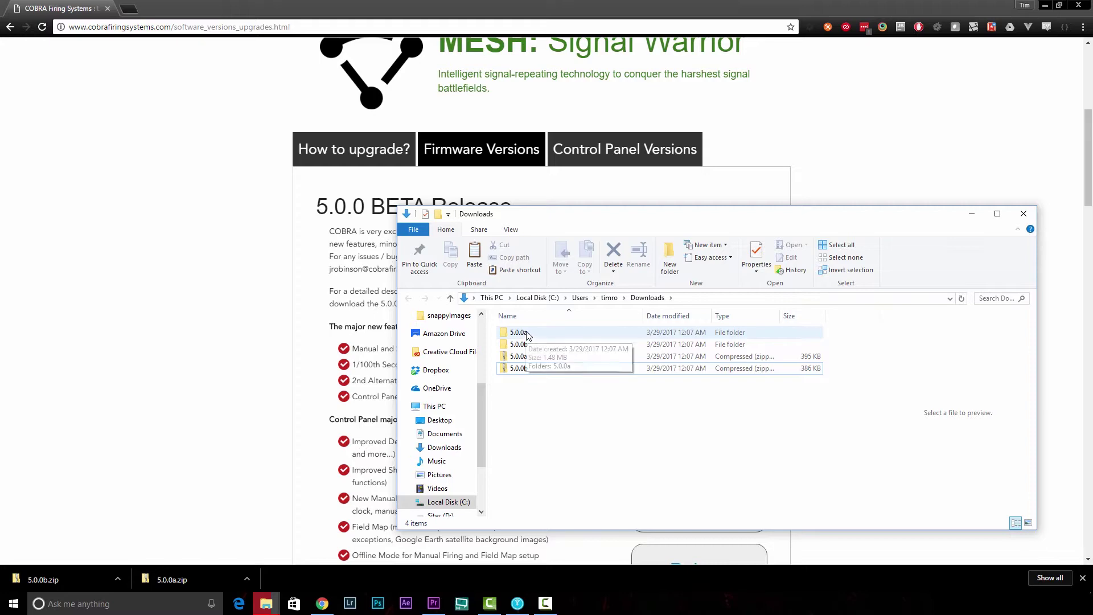
right_click(265, 604)
Step: Open Documents\Portal\snappyImages in a second File Explorer window beside Downloads
left_click(239, 544)
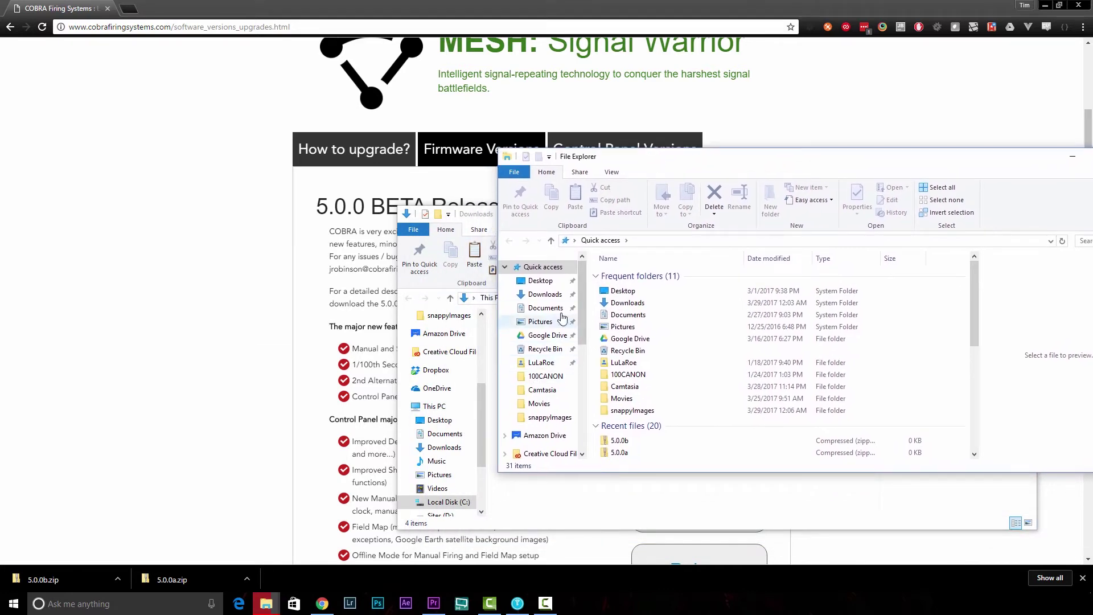
left_click(546, 308)
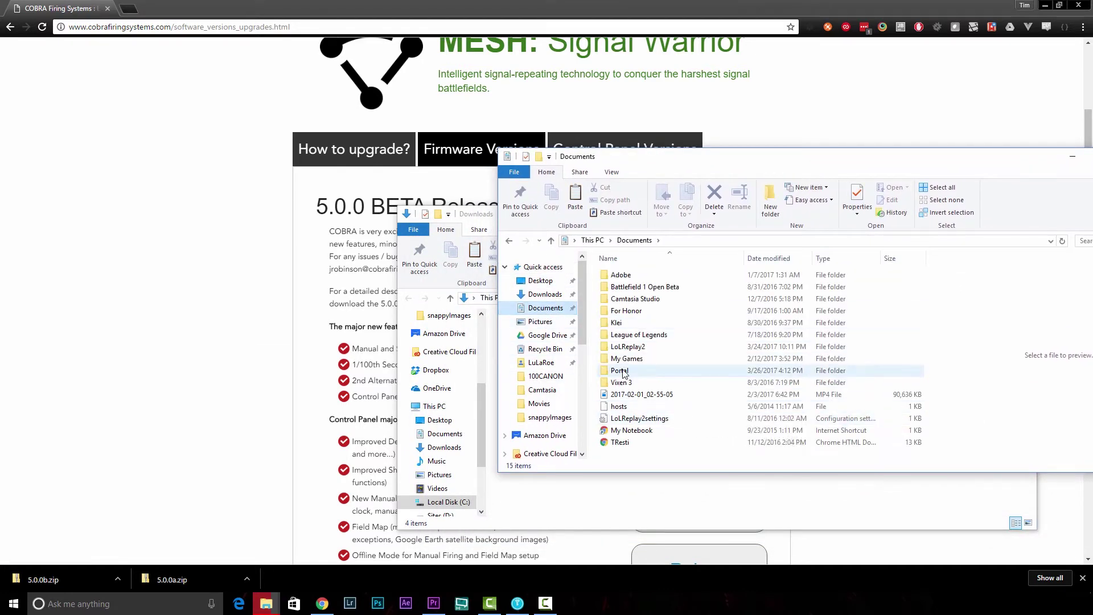
double_click(672, 370)
double_click(672, 275)
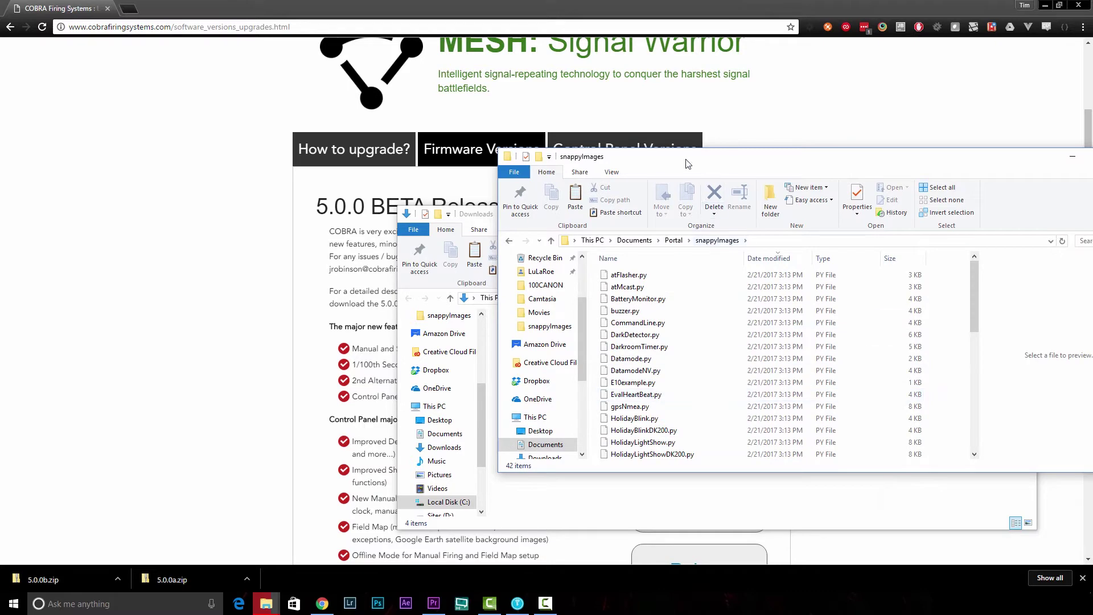
left_click_drag(481, 215, 134, 139)
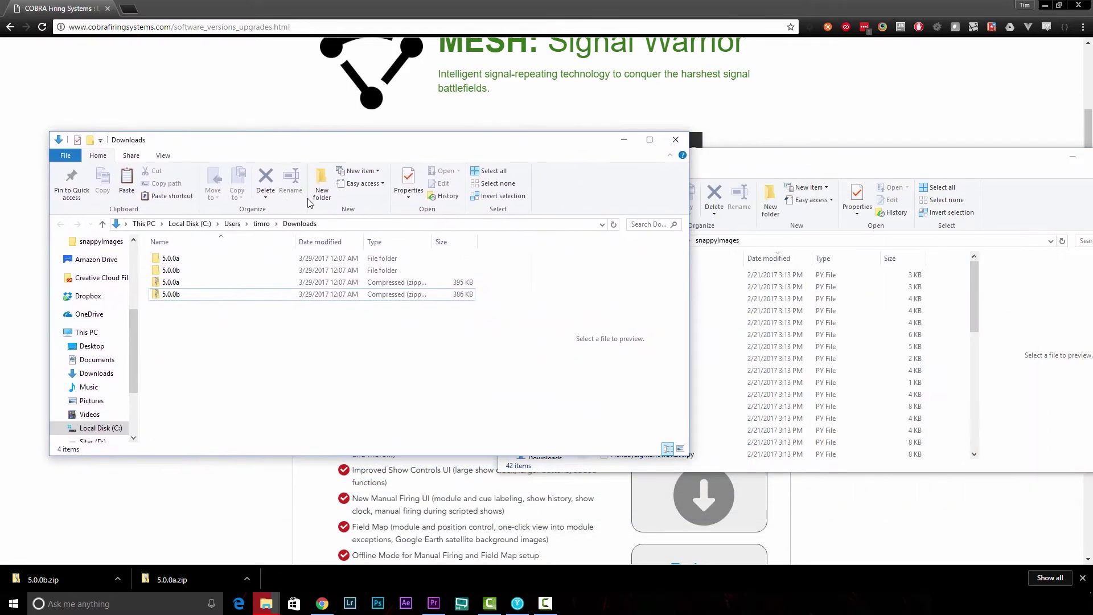
Step: Move all 11 files from the extracted 5.0.0a folder into snappyImages
double_click(171, 258)
double_click(171, 258)
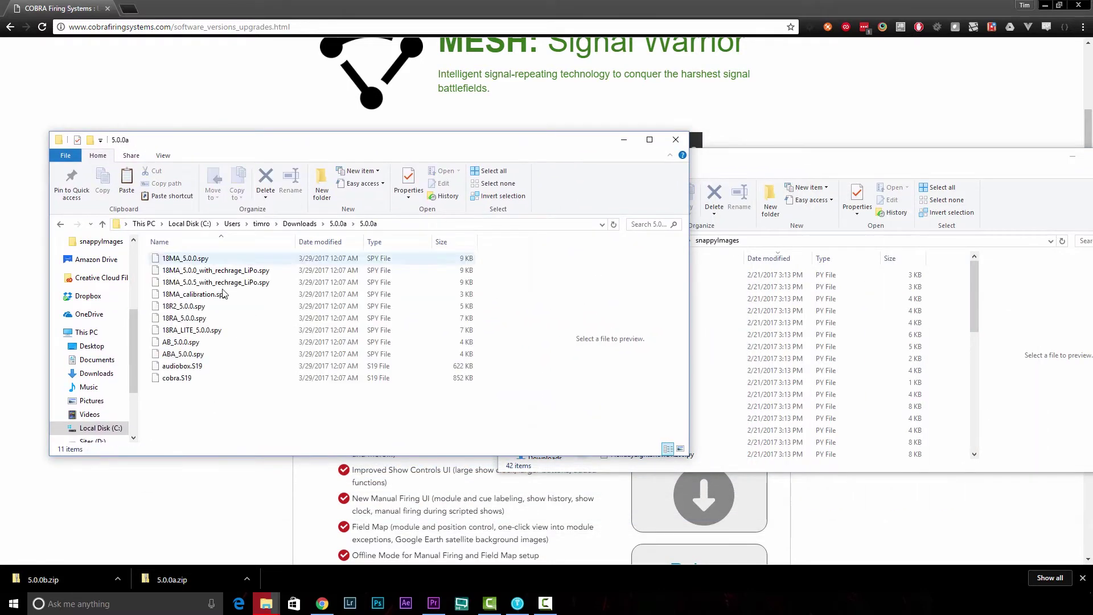
left_click_drag(221, 414, 296, 255)
left_click_drag(245, 319, 746, 359)
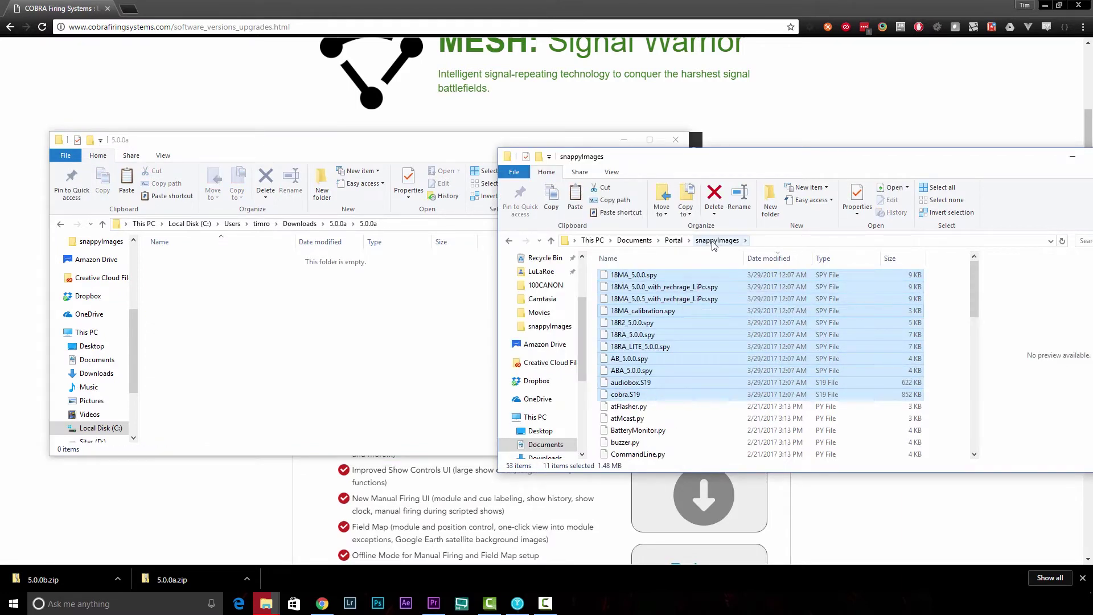
Step: Move all nine files from the extracted 5.0.0b folder into snappyImages
left_click(359, 326)
key("BackSpace")
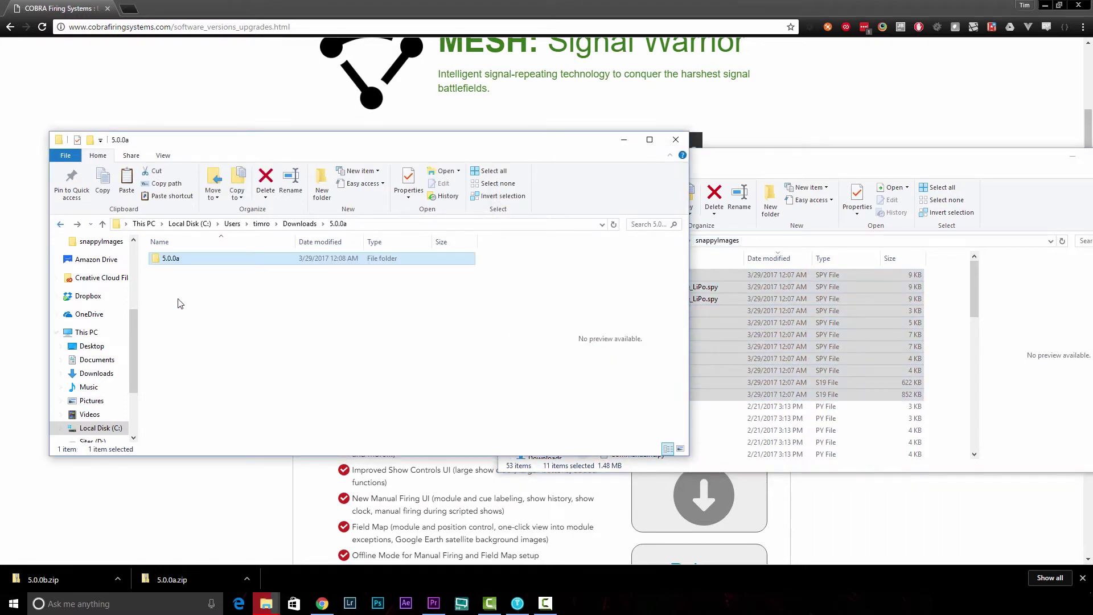
key("BackSpace")
double_click(171, 270)
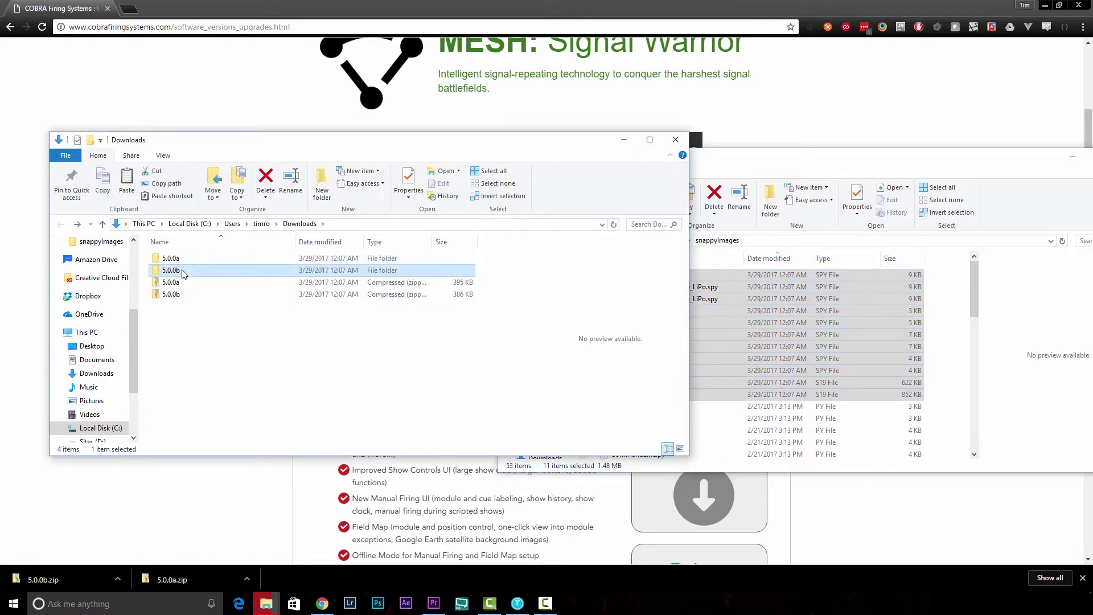
double_click(170, 258)
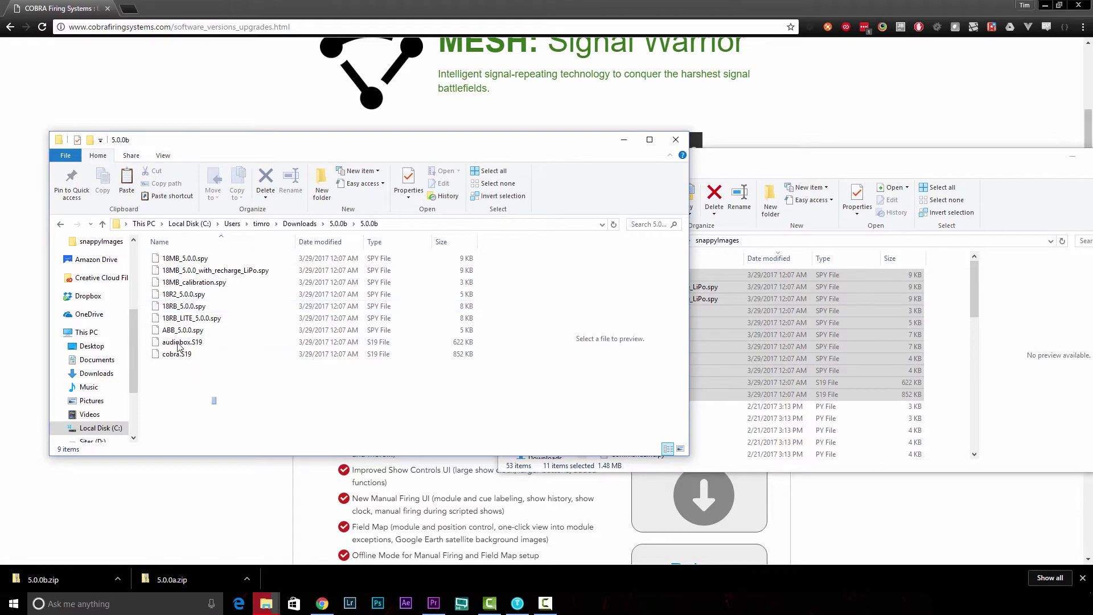
key("ctrl+a")
left_click_drag(214, 274, 749, 399)
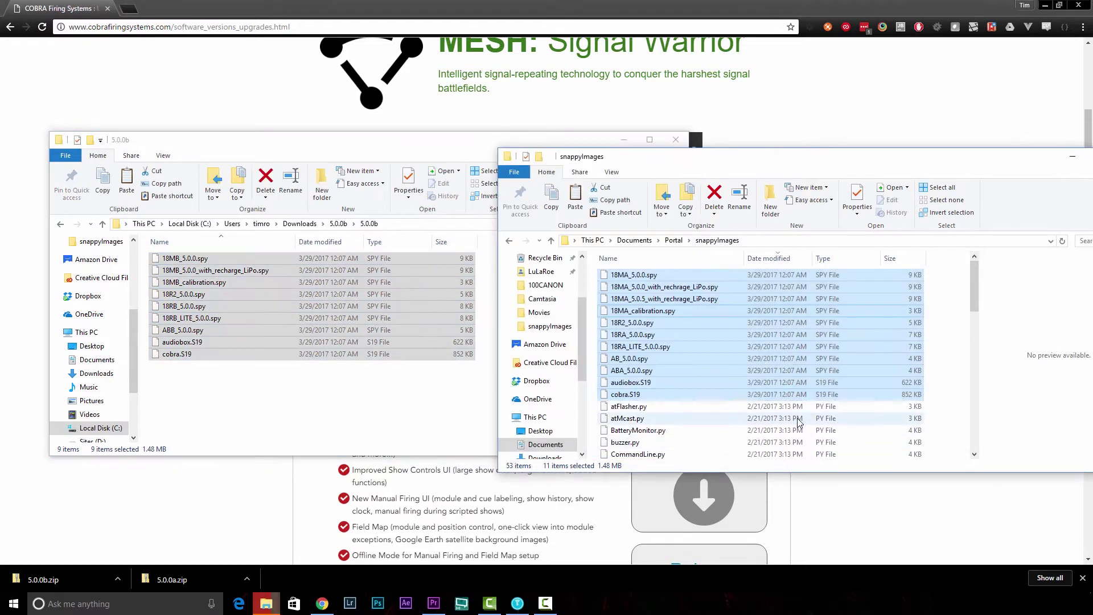
left_click(396, 335)
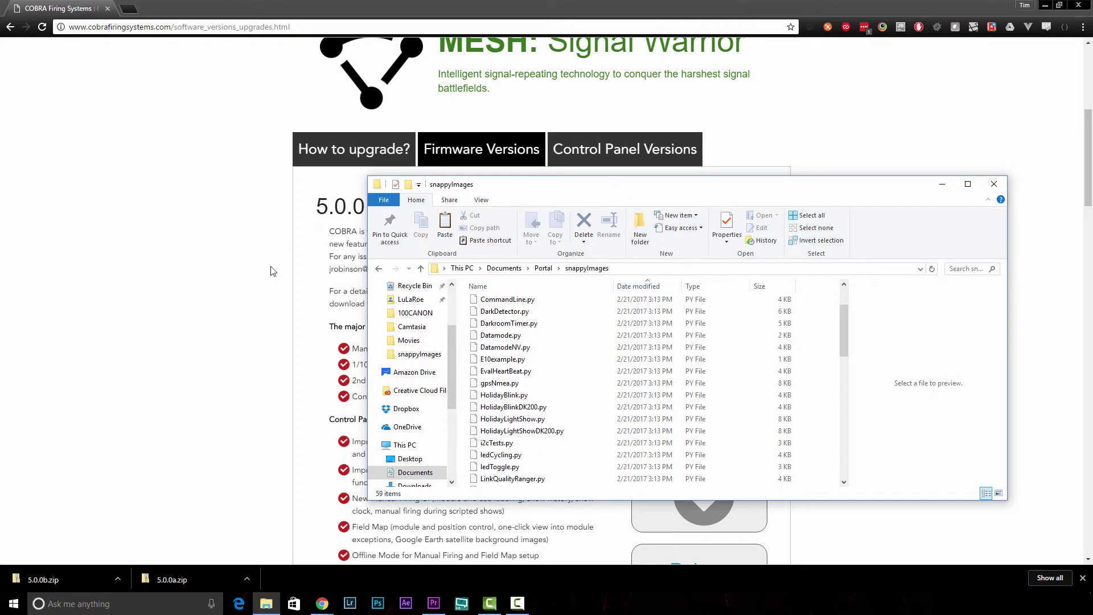
Step: Launch Portal from the Start menu's Recently added list
left_click(13, 609)
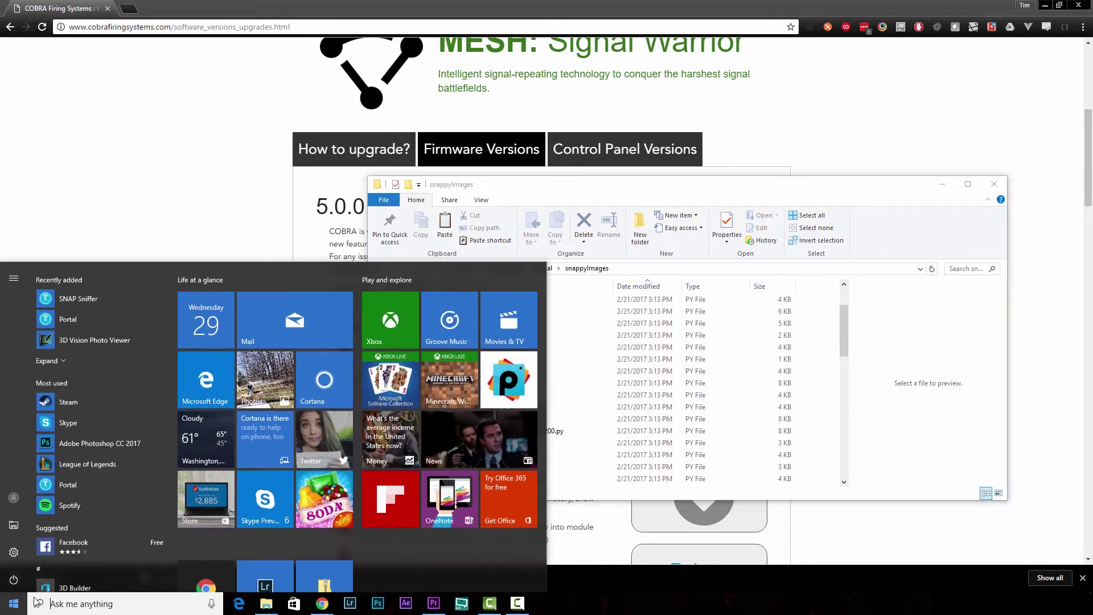
left_click(65, 316)
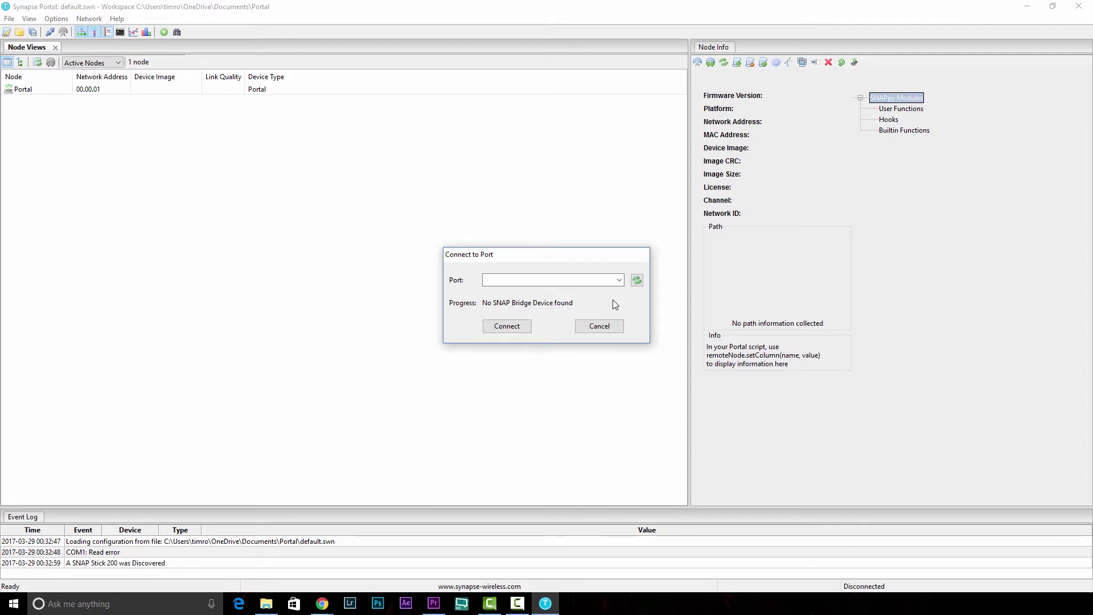
Step: Scan ports, connect to the SNAPstick0 bridge, and view the SnapStick node's details
left_click(637, 280)
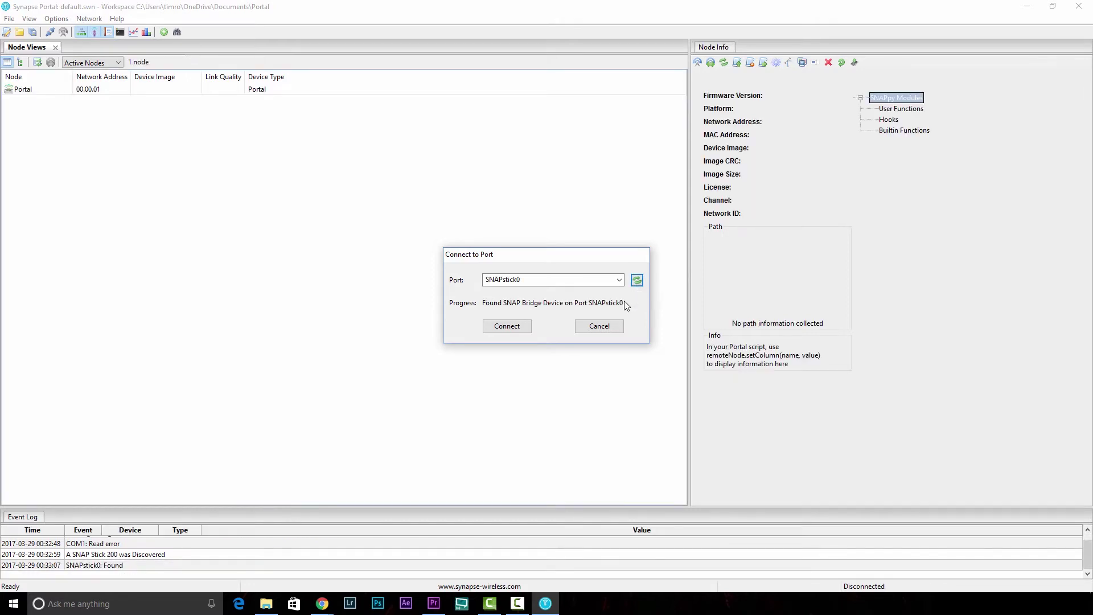
left_click(515, 334)
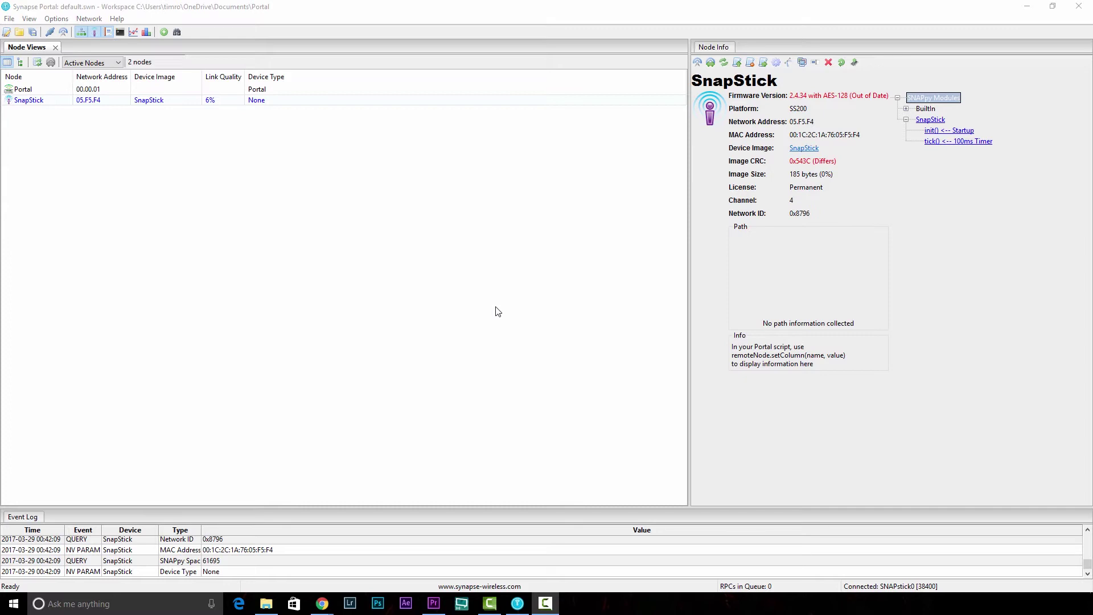
left_click(85, 102)
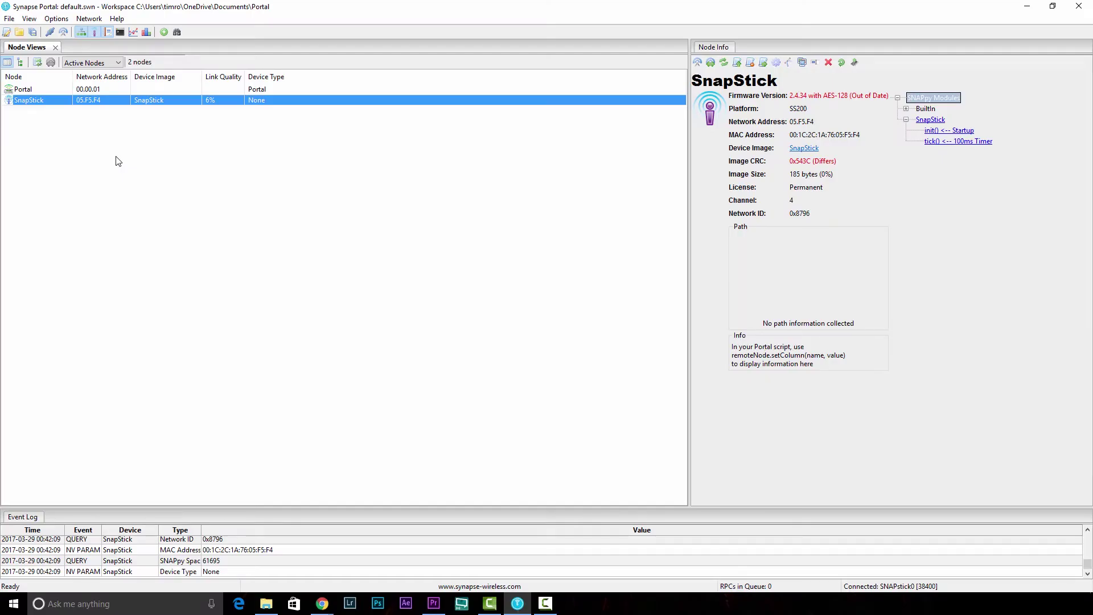
left_click(93, 20)
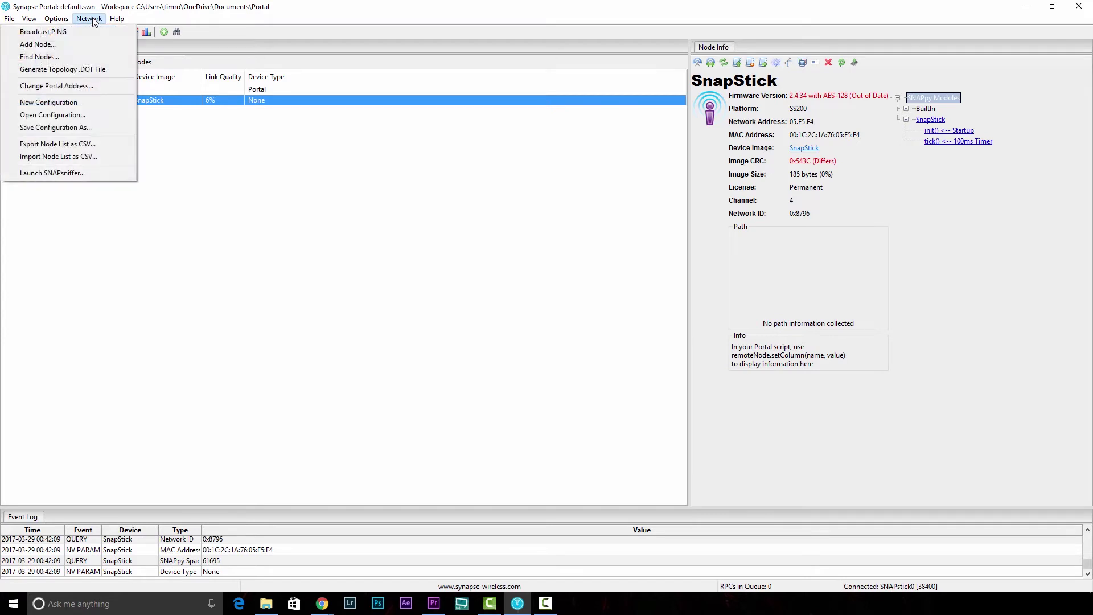
Step: Scan channel 4 for nearby nodes with Find Nodes
left_click(47, 58)
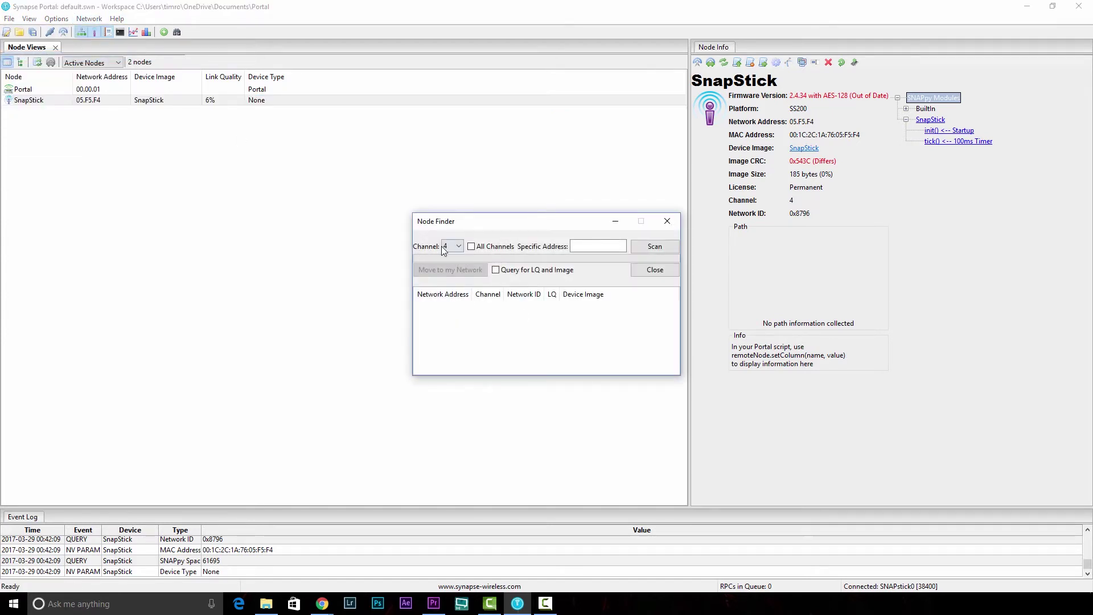
left_click(665, 250)
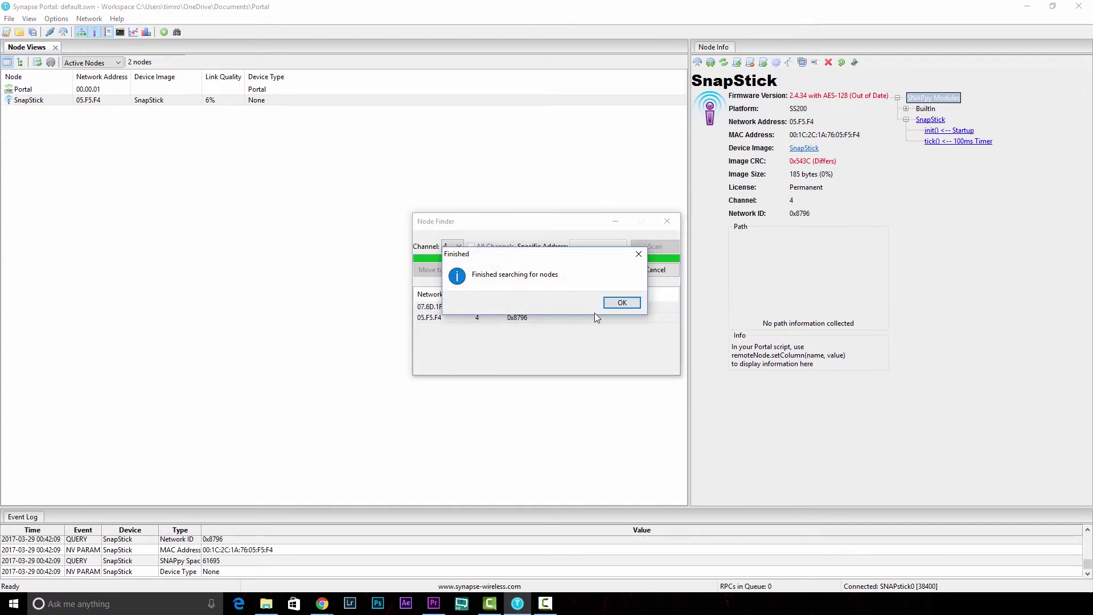
left_click(623, 302)
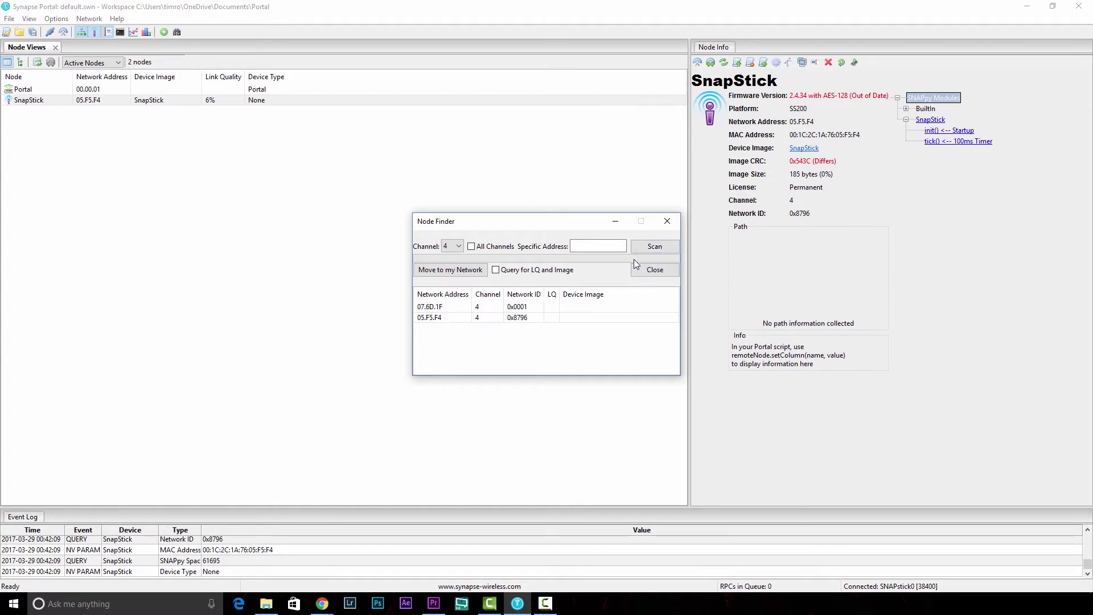
Step: Move found nodes 07.6D.1F and 05.F5.F4 onto my network and confirm the move
left_click(440, 310)
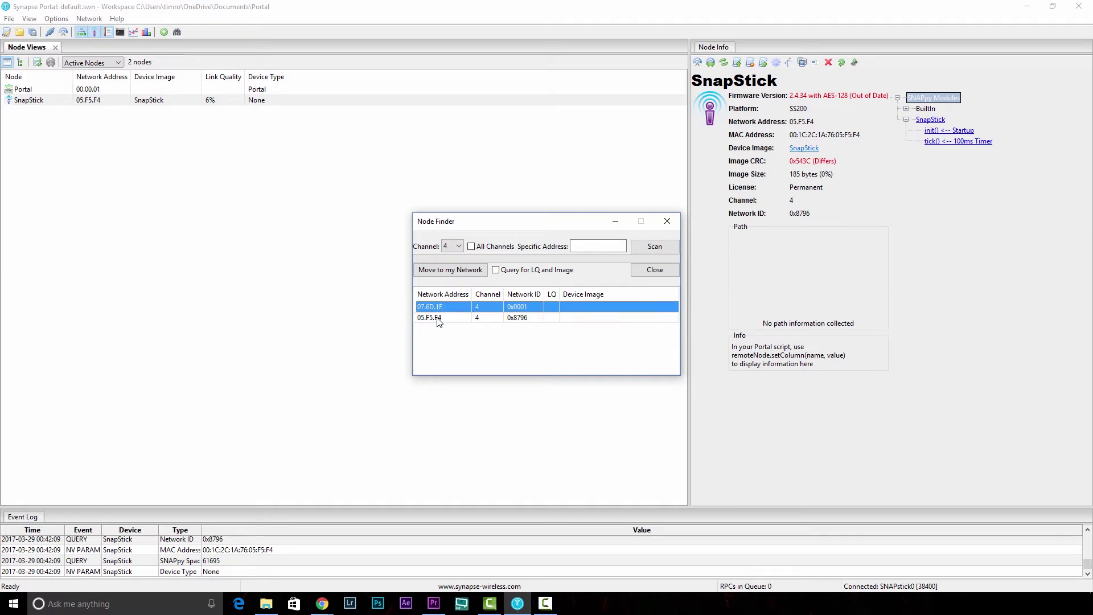
left_click(438, 319, "shift")
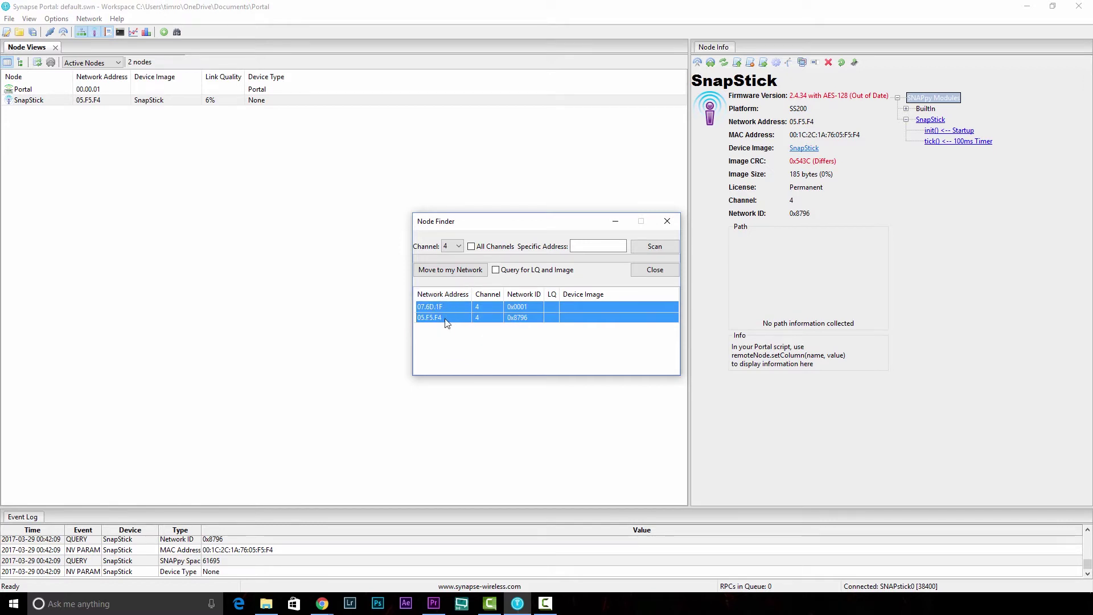
left_click(450, 270)
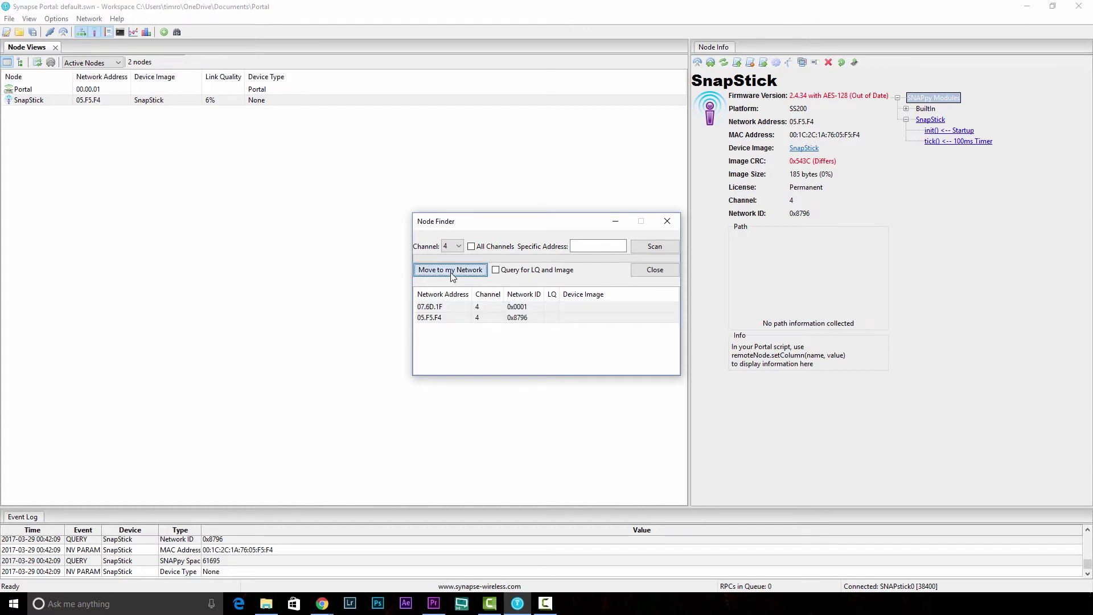
left_click(440, 321)
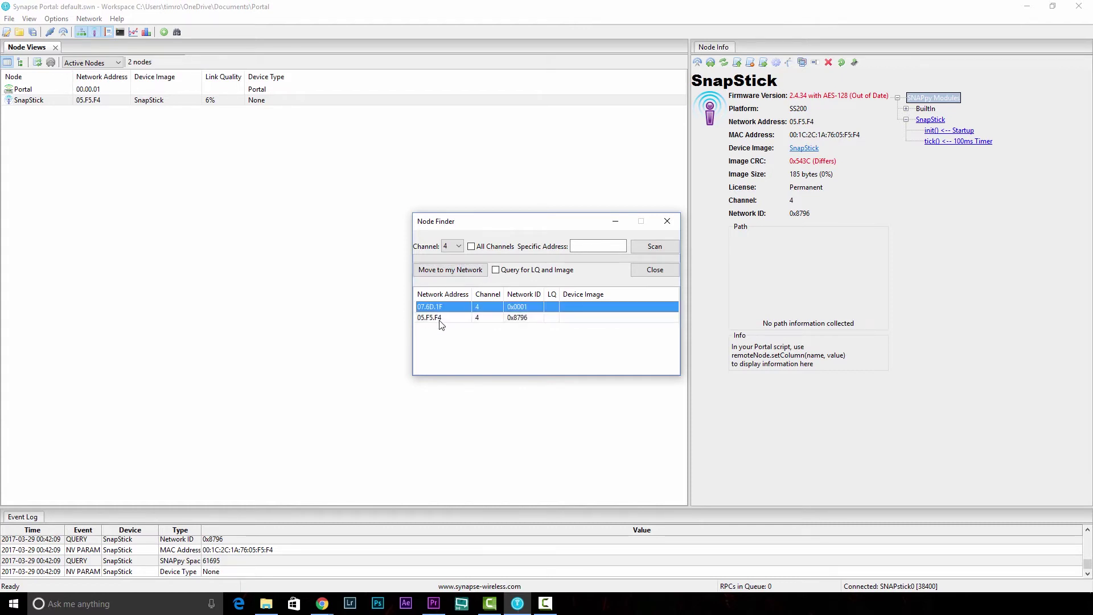
left_click(457, 315, "shift")
left_click(445, 271)
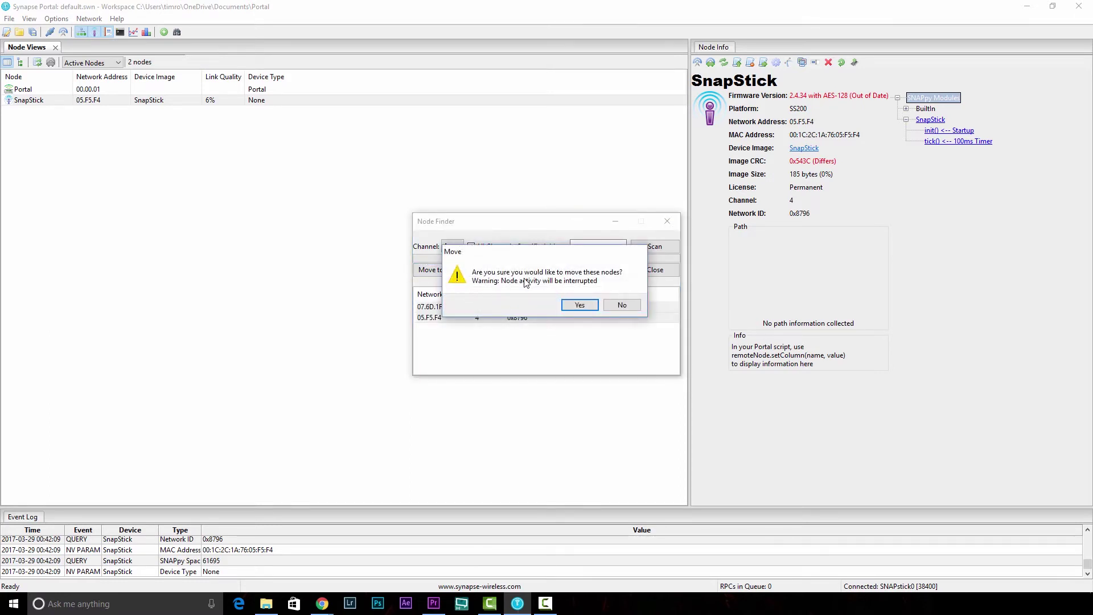
left_click(578, 307)
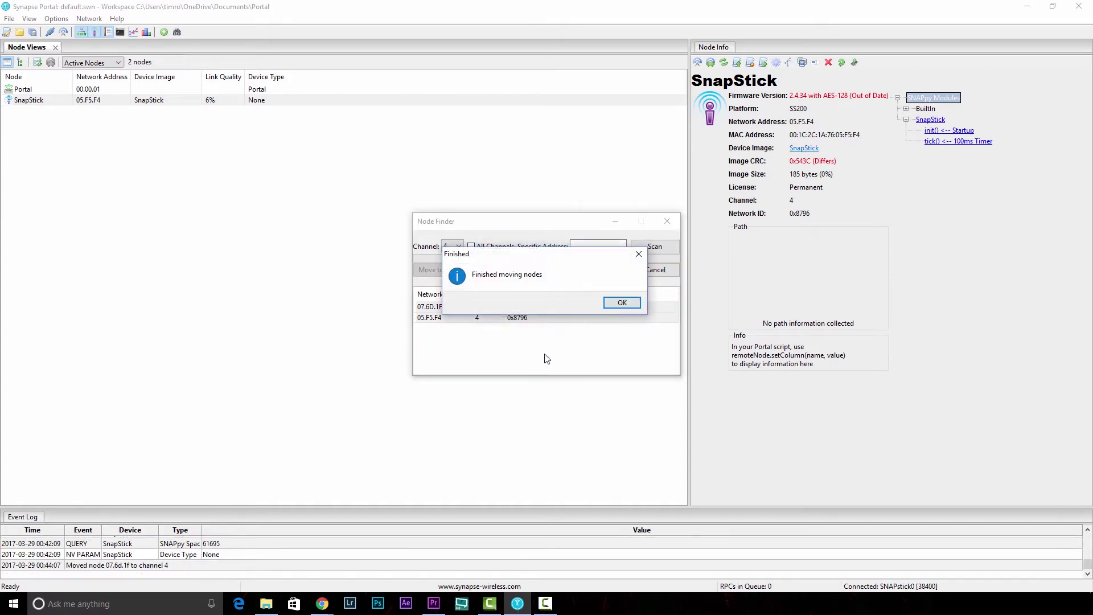
left_click(615, 303)
left_click(653, 277)
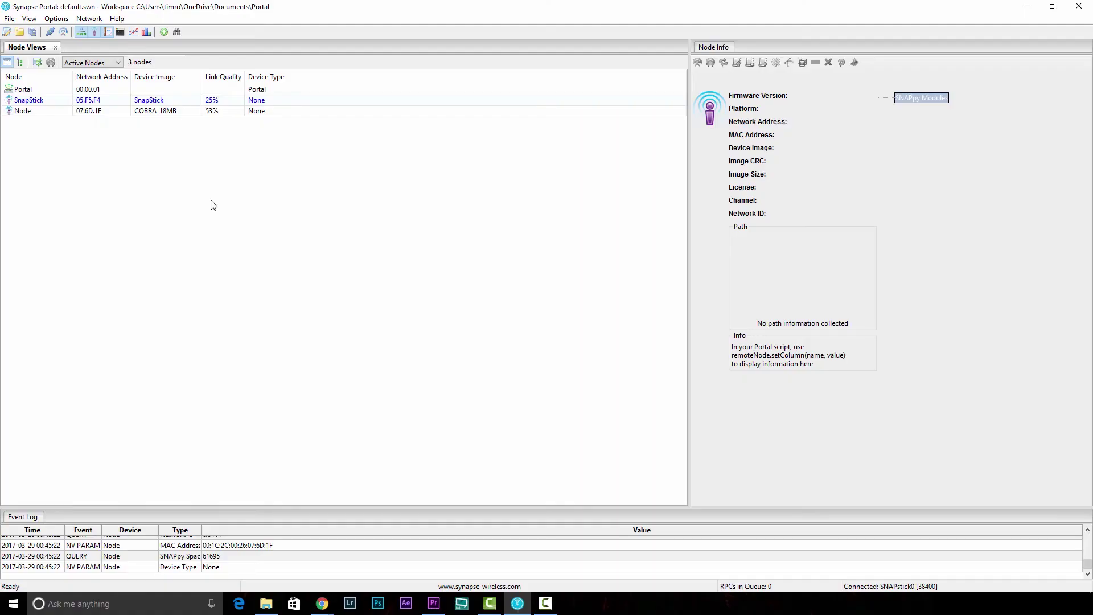
Step: Start a New Configuration to refresh the node list, then view COBRA_18MB's details
left_click(90, 19)
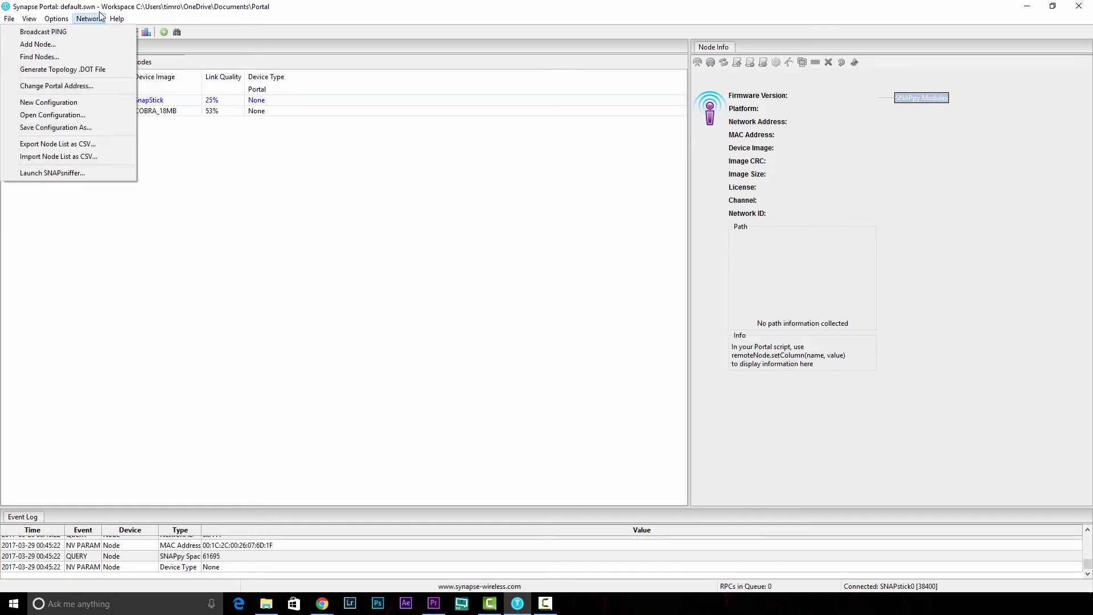
left_click(53, 105)
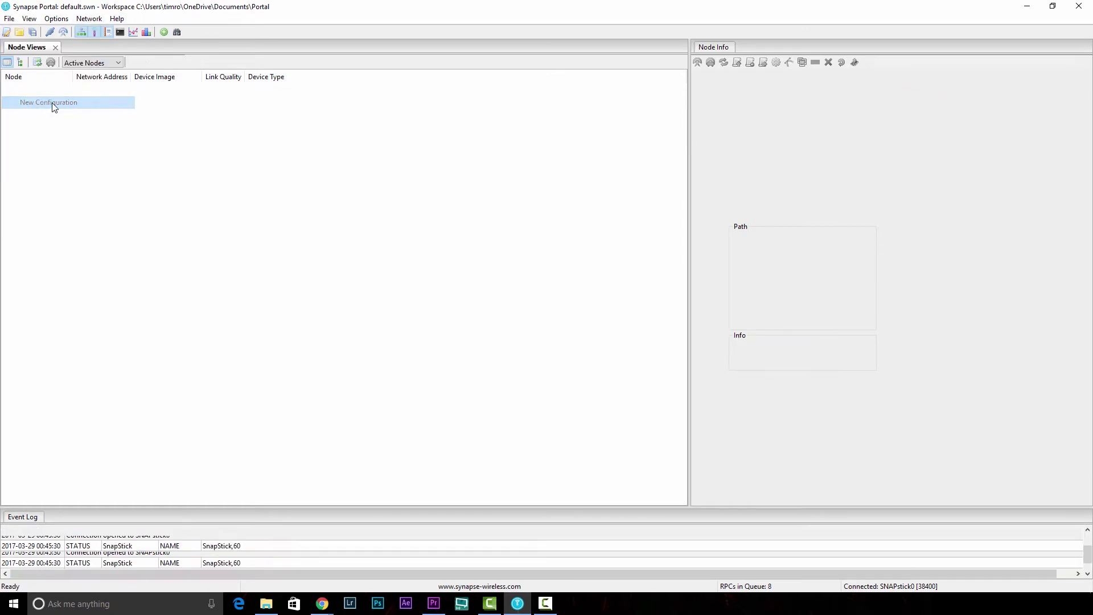
left_click(30, 111)
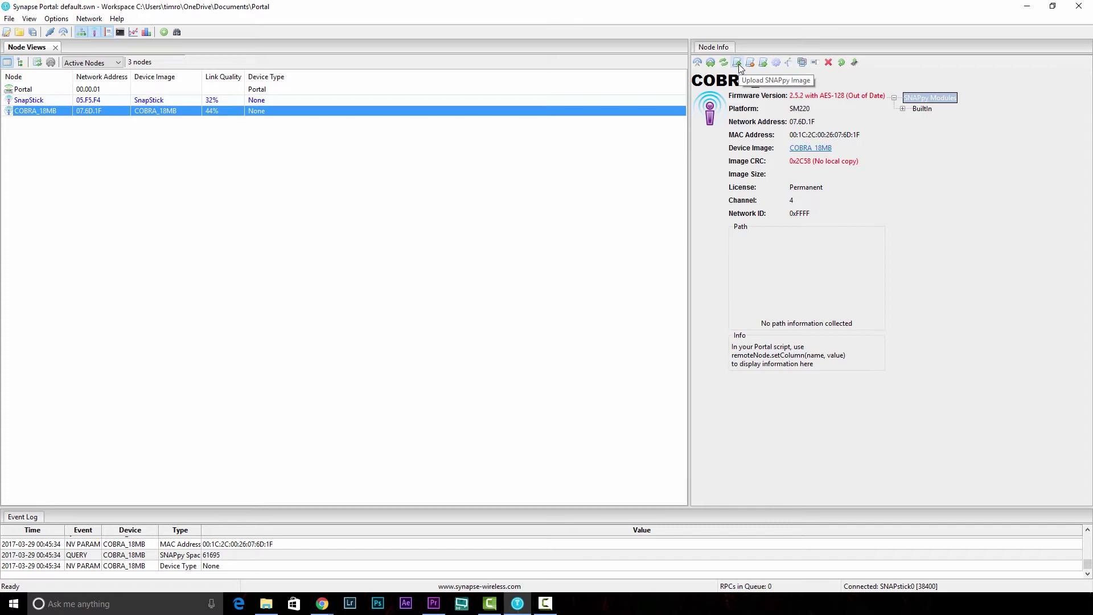
Step: Upload 18MB_5.0.0_with_recharge_LiPo.spy to the COBRA_18MB node and wait for completion
left_click(738, 64)
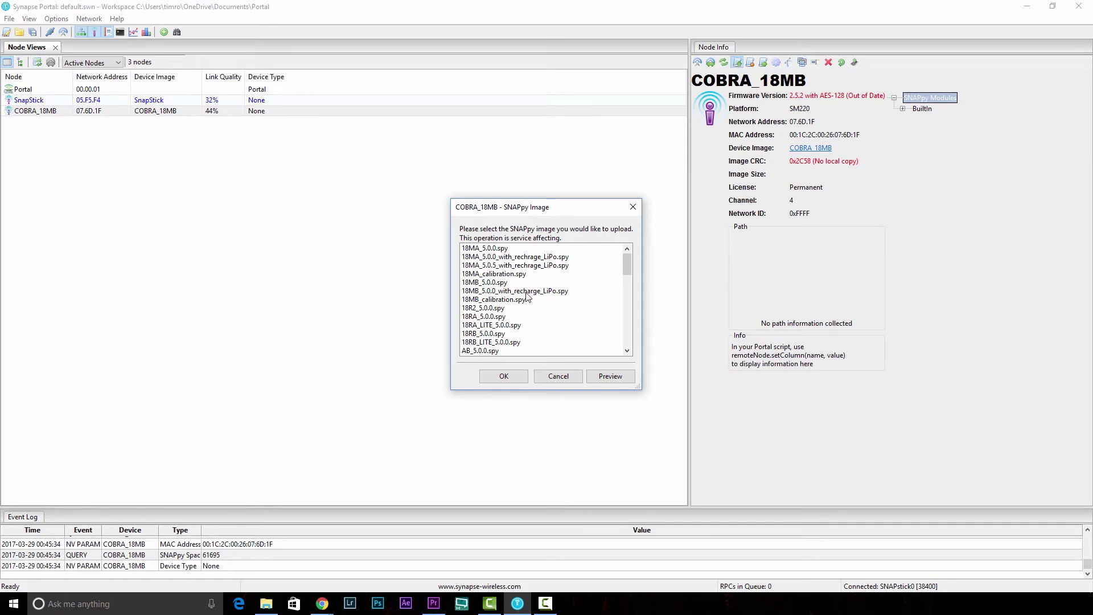
left_click(490, 290)
left_click(490, 283)
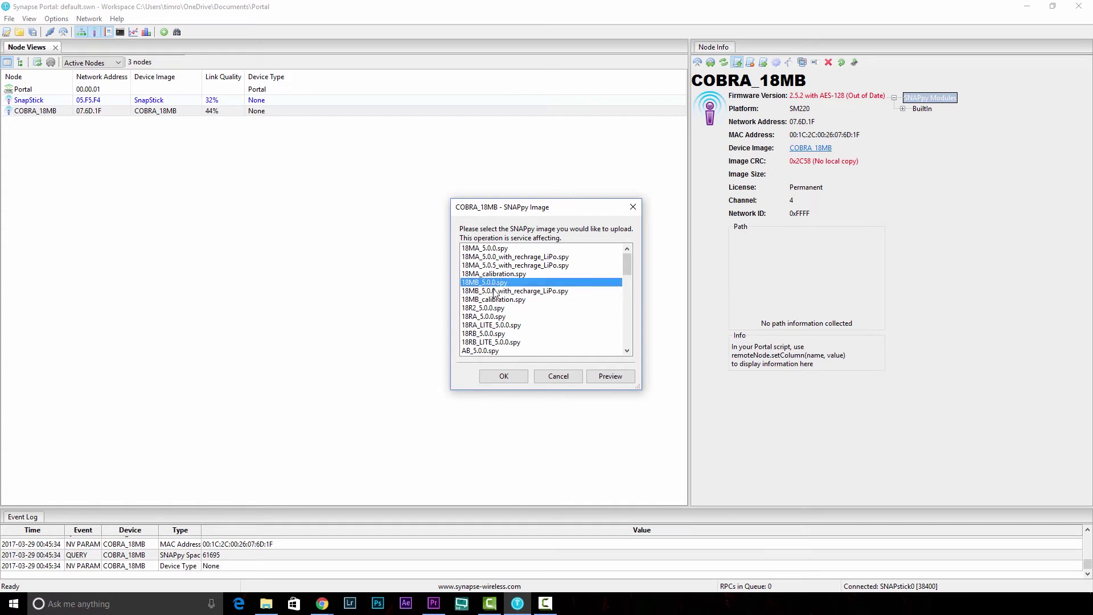
left_click(496, 291)
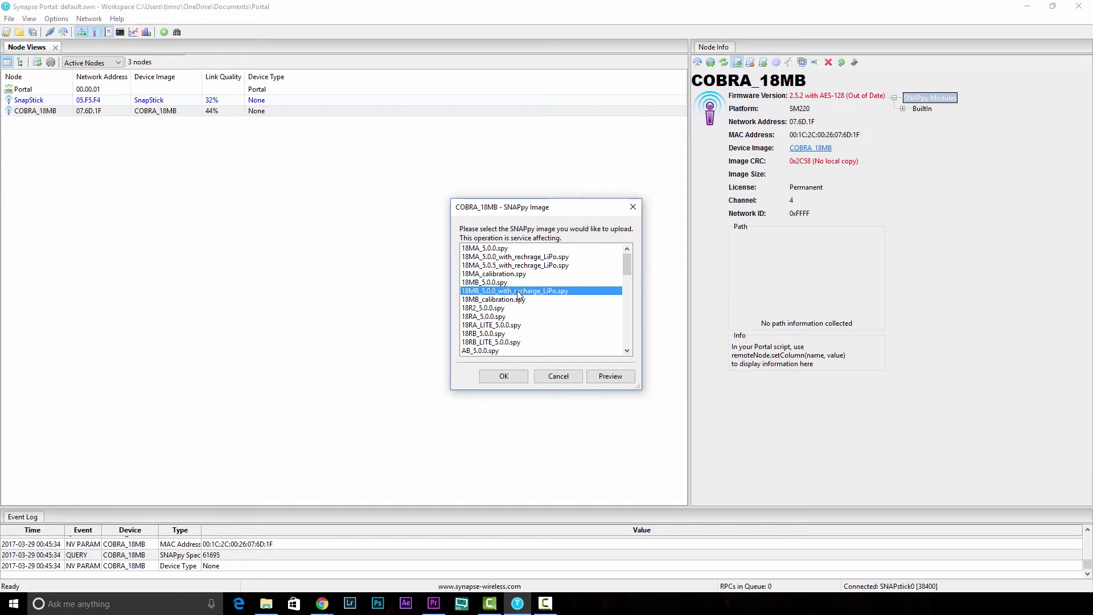
double_click(516, 293)
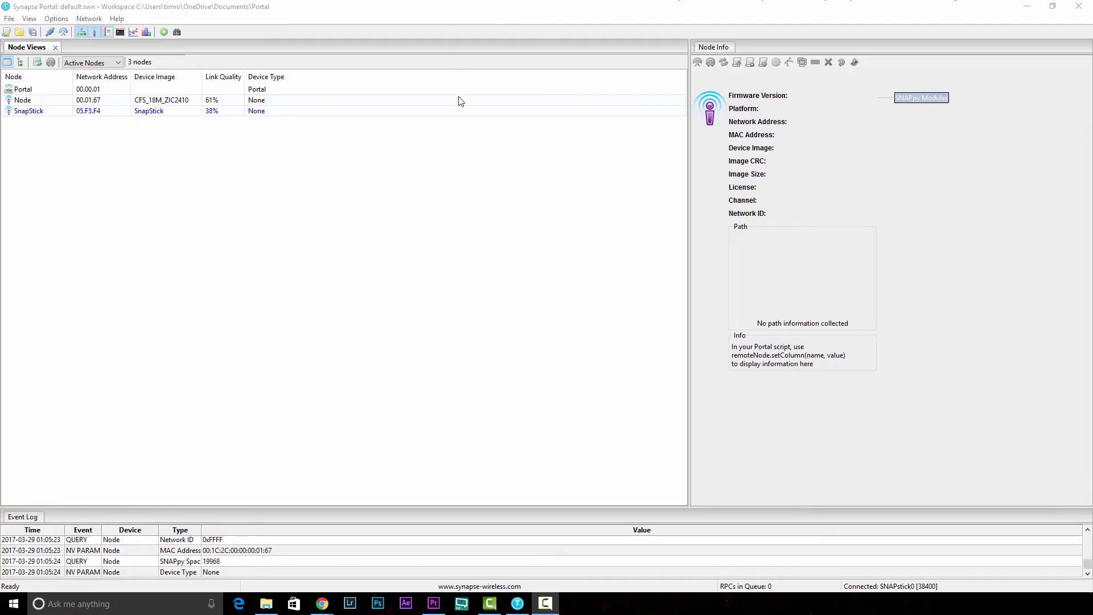
left_click(89, 19)
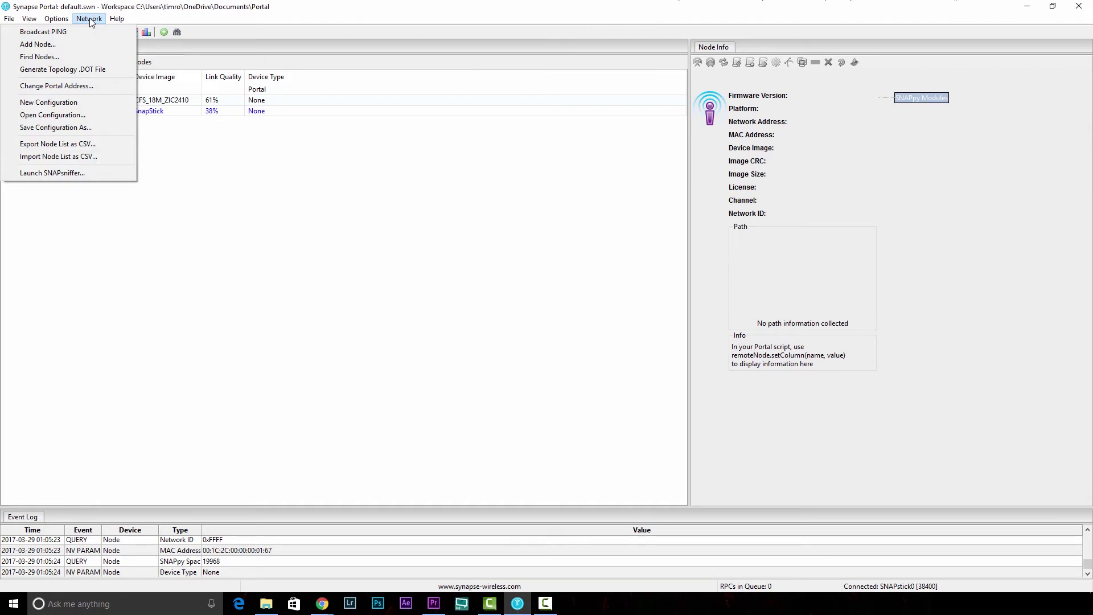
Step: Scan channel 4 with Find Nodes, select all three results, and confirm moving them onto my network
left_click(63, 57)
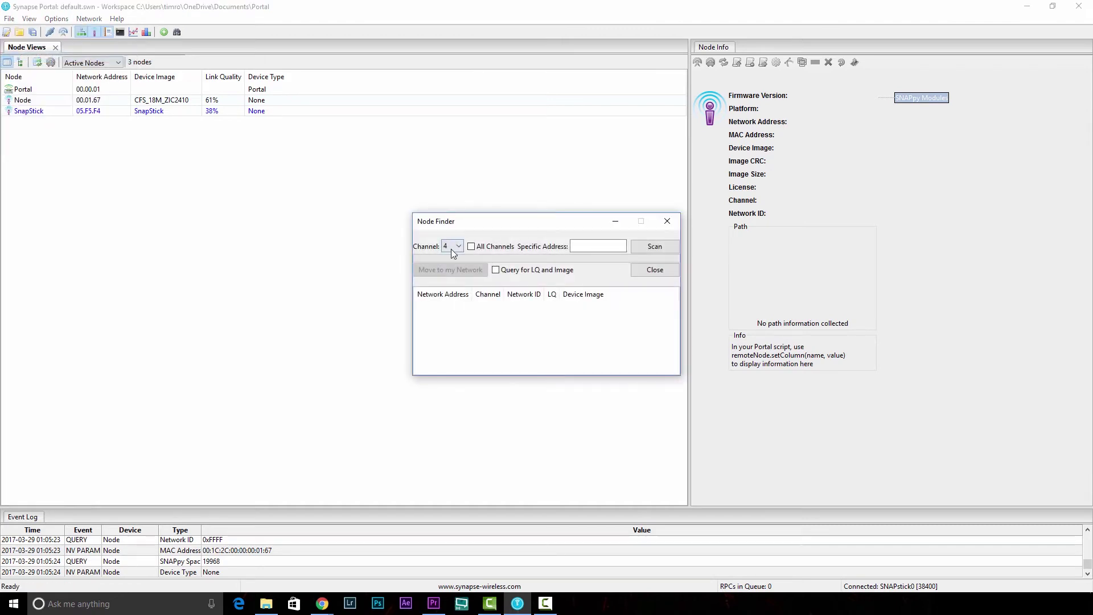
left_click(659, 246)
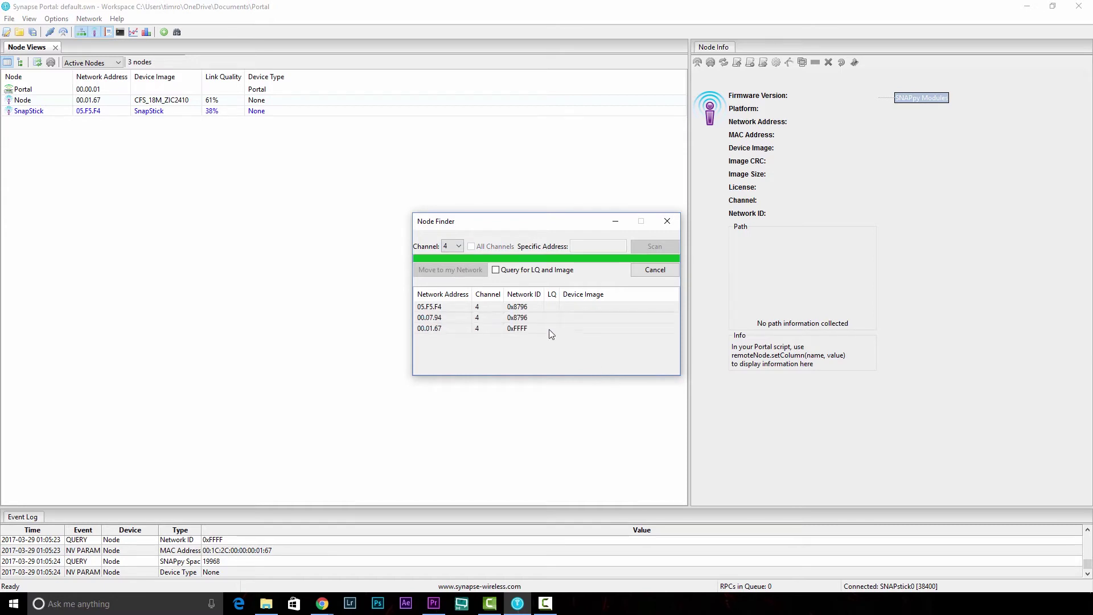
left_click(620, 304)
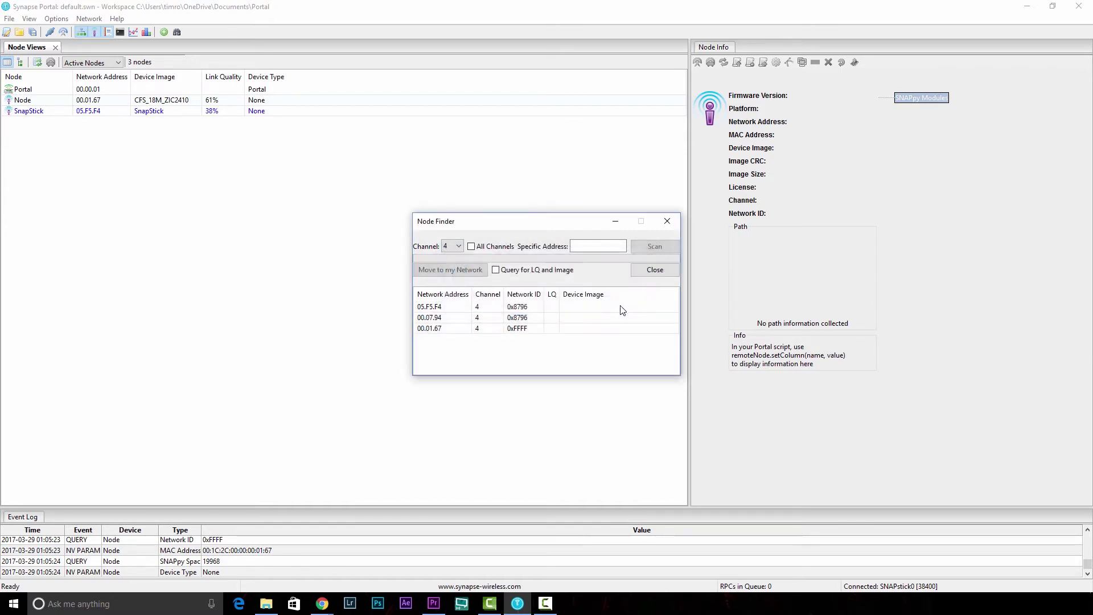
left_click(433, 307)
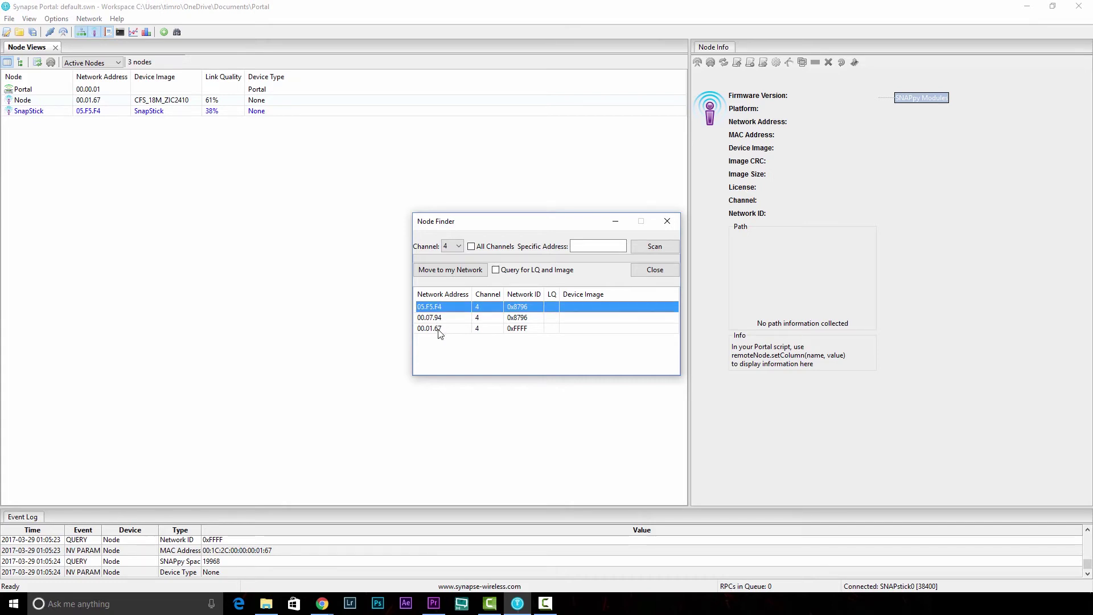
left_click(438, 329, "shift")
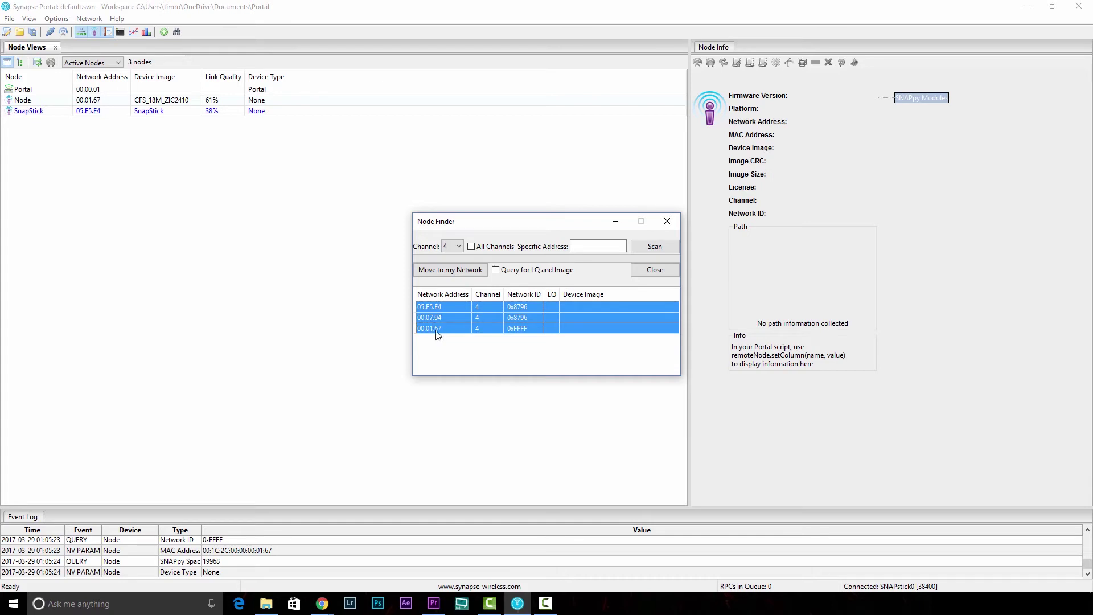
left_click(444, 272)
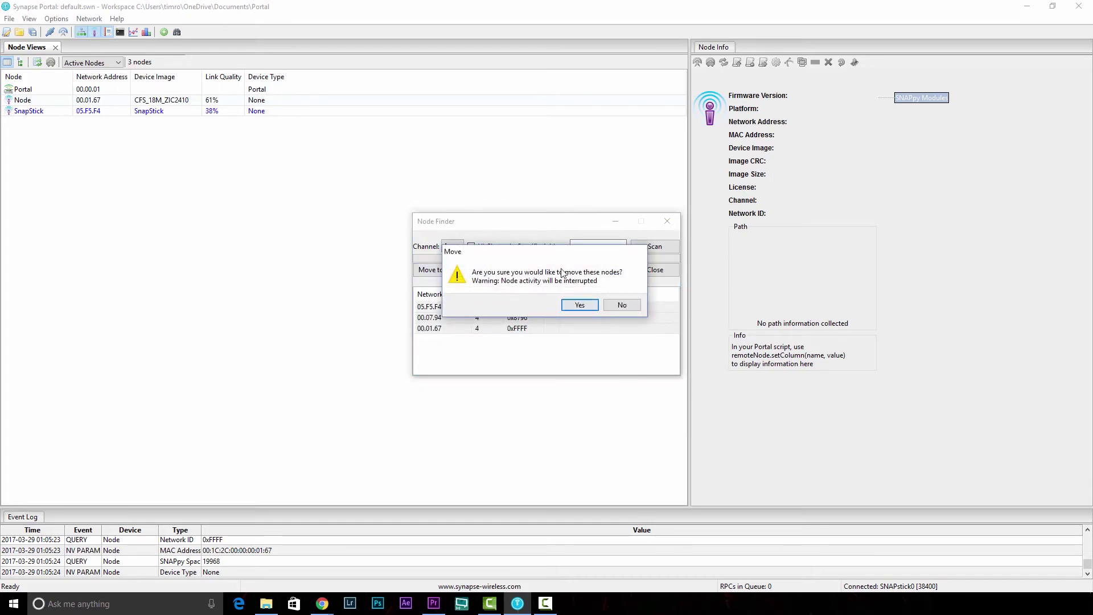
left_click(579, 306)
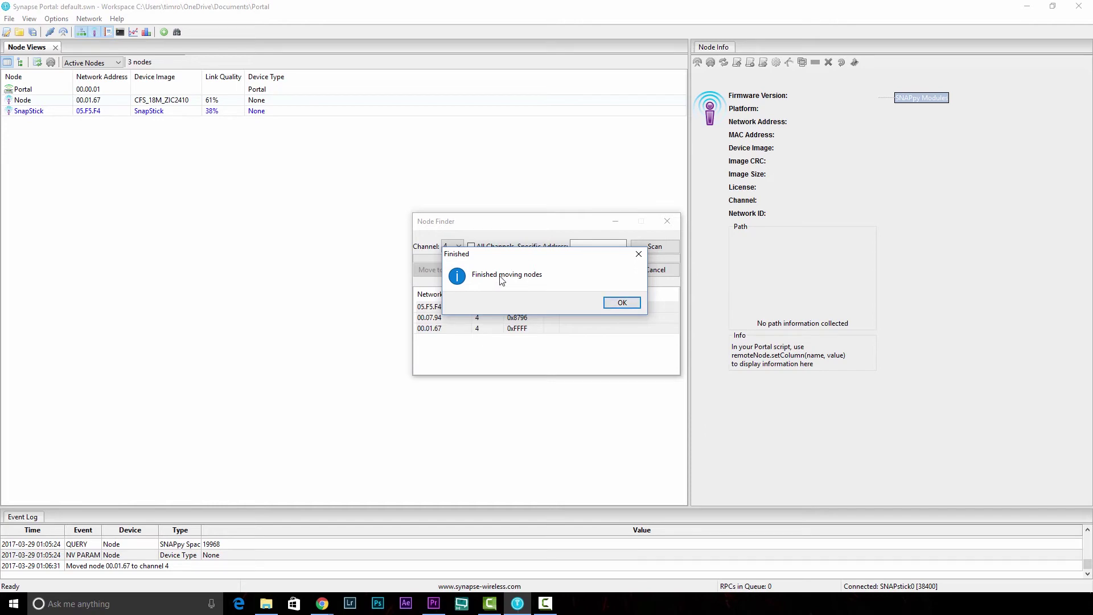
left_click(623, 303)
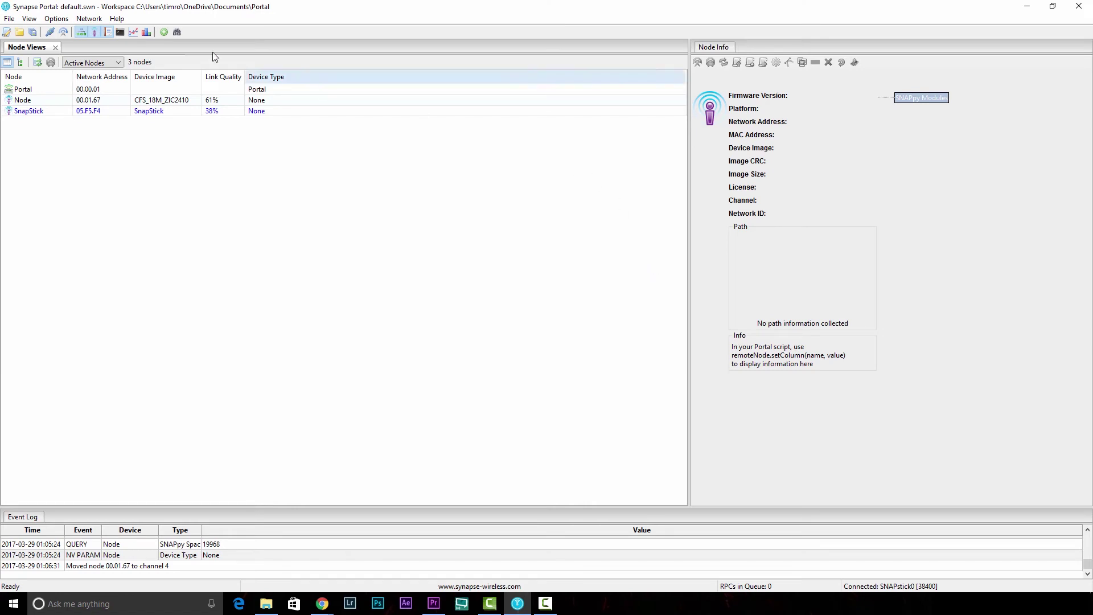
Step: Refresh the node list with a new configuration, select COBRA_18MA and COBRA_18MA2, and start a SNAPpy image upload
left_click(94, 18)
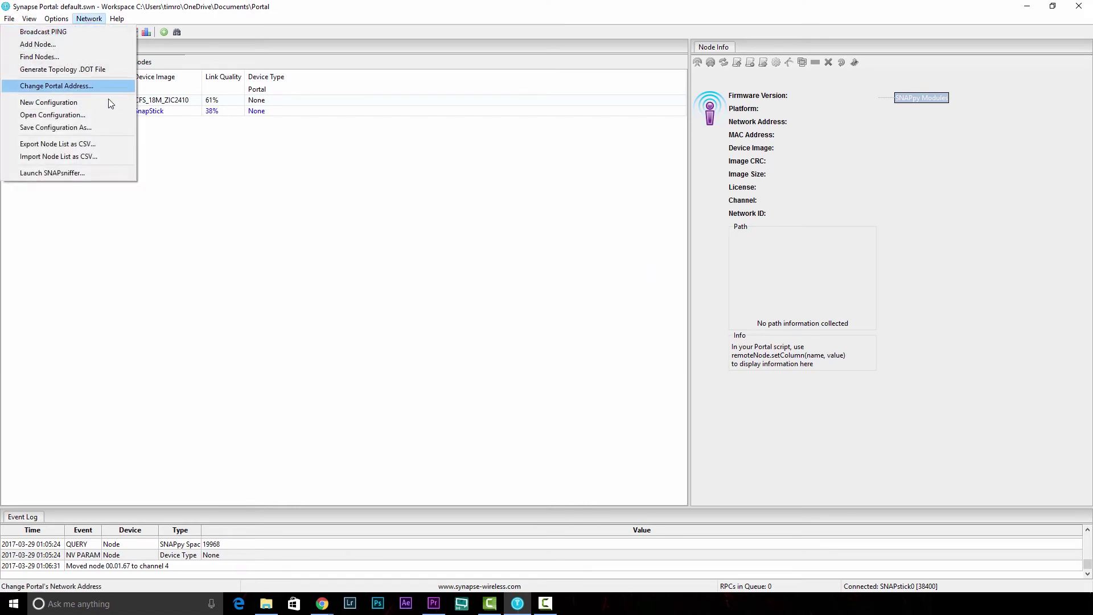
left_click(55, 103)
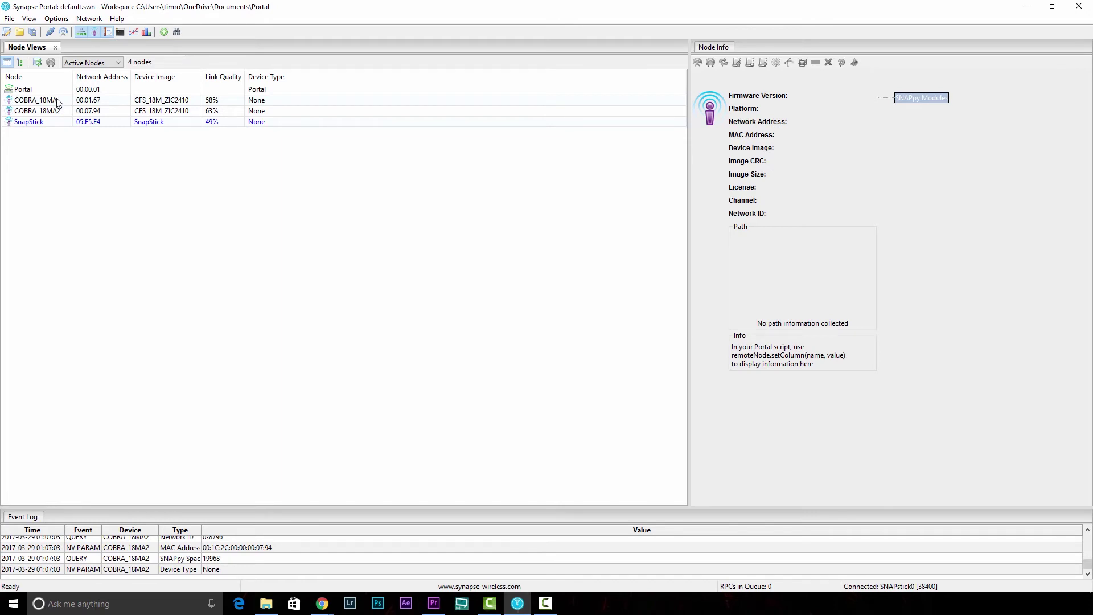
left_click(56, 101)
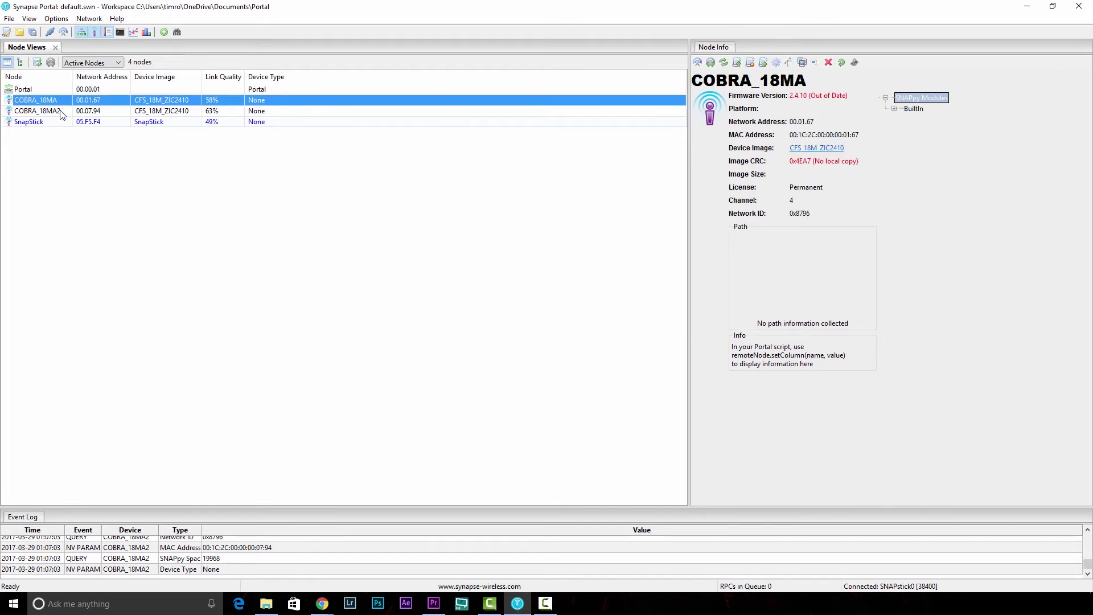
left_click(61, 111, "ctrl")
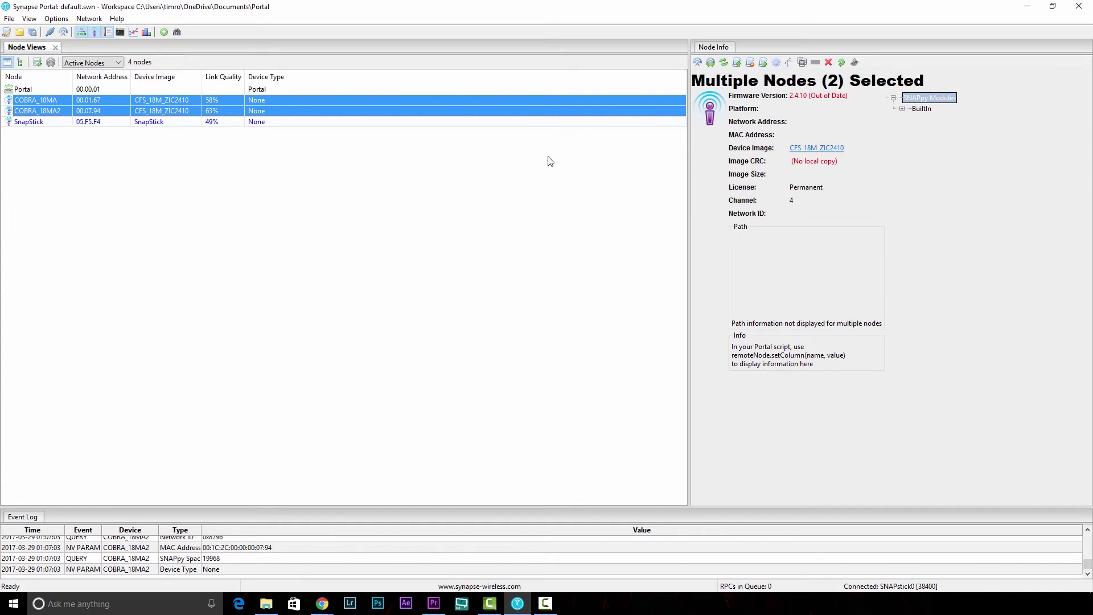
left_click(738, 64)
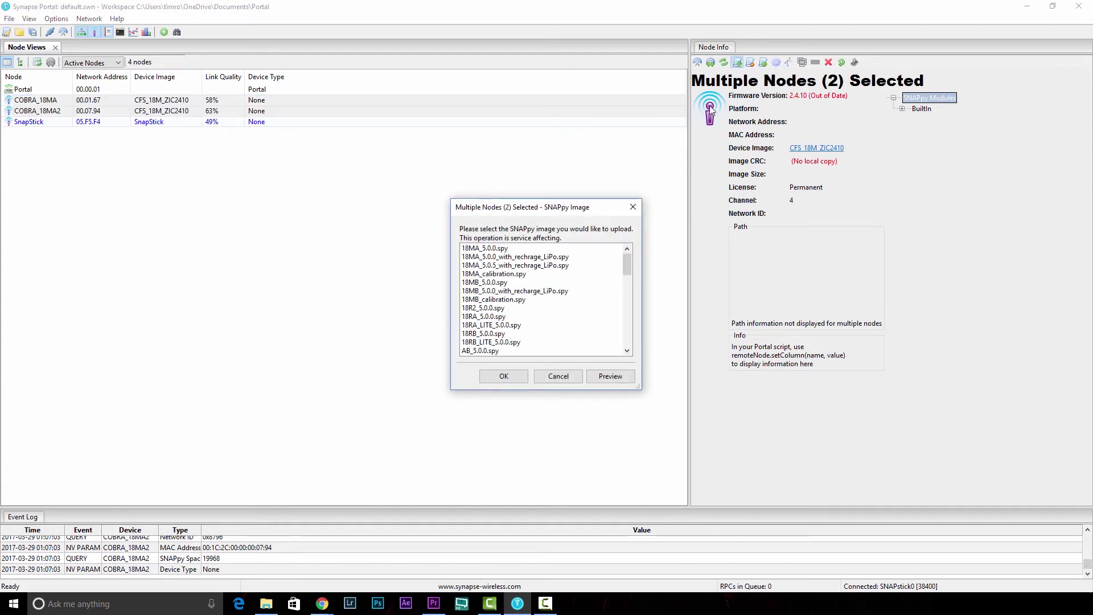
Step: Choose the 18MA_5.0.0_with_rechrage_LiPo.spy image for both COBRA_18MA nodes
left_click(473, 257)
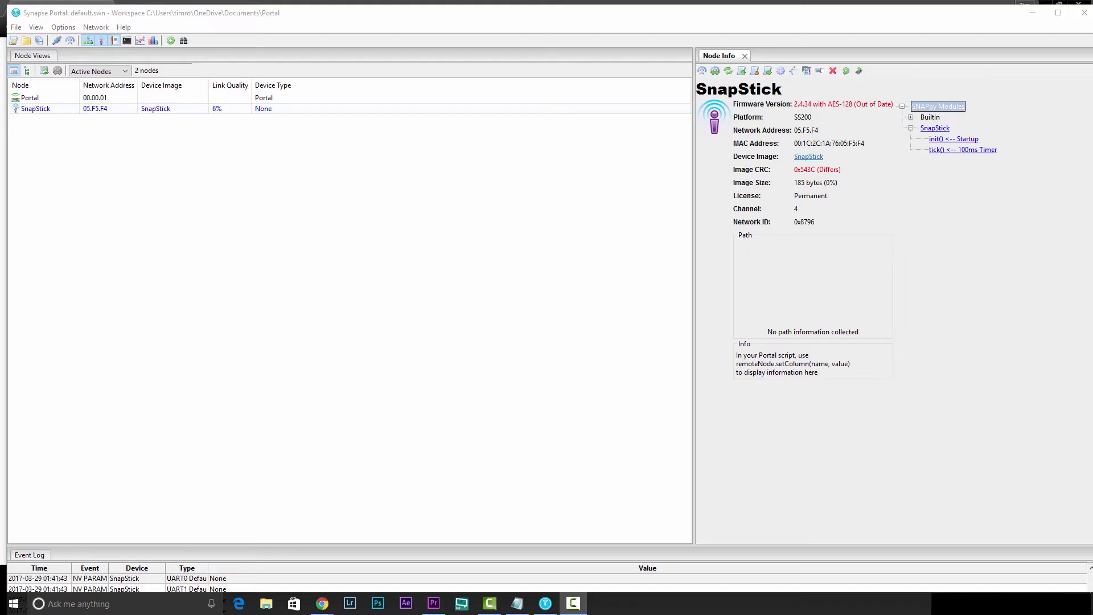
Step: Scan channel 4 with Find Nodes and select the found node 05.F5.F4
left_click(95, 29)
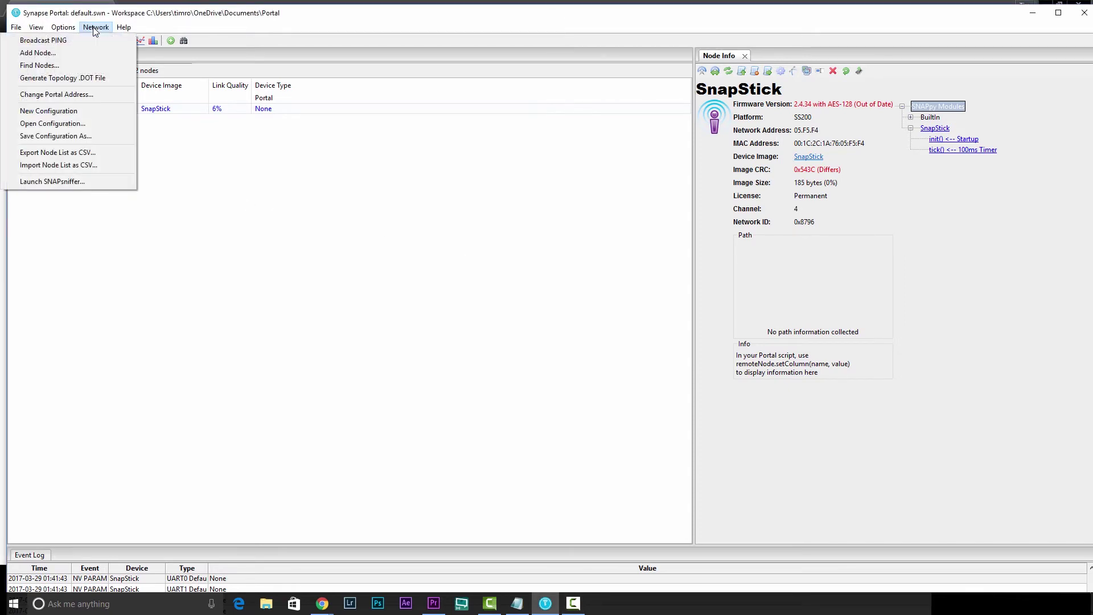
left_click(38, 65)
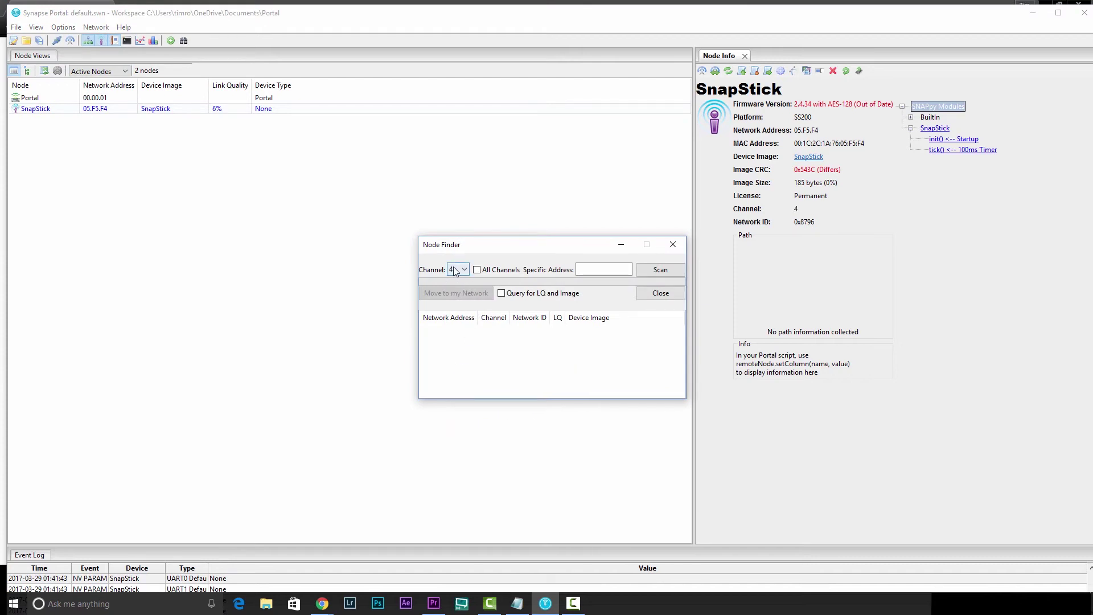
left_click(658, 272)
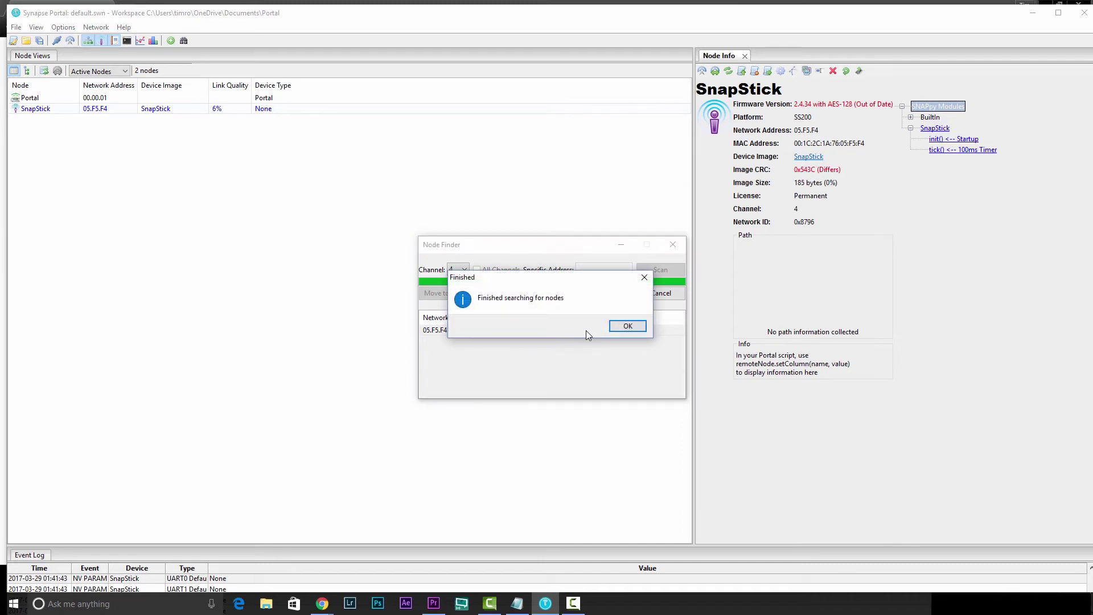
left_click(628, 327)
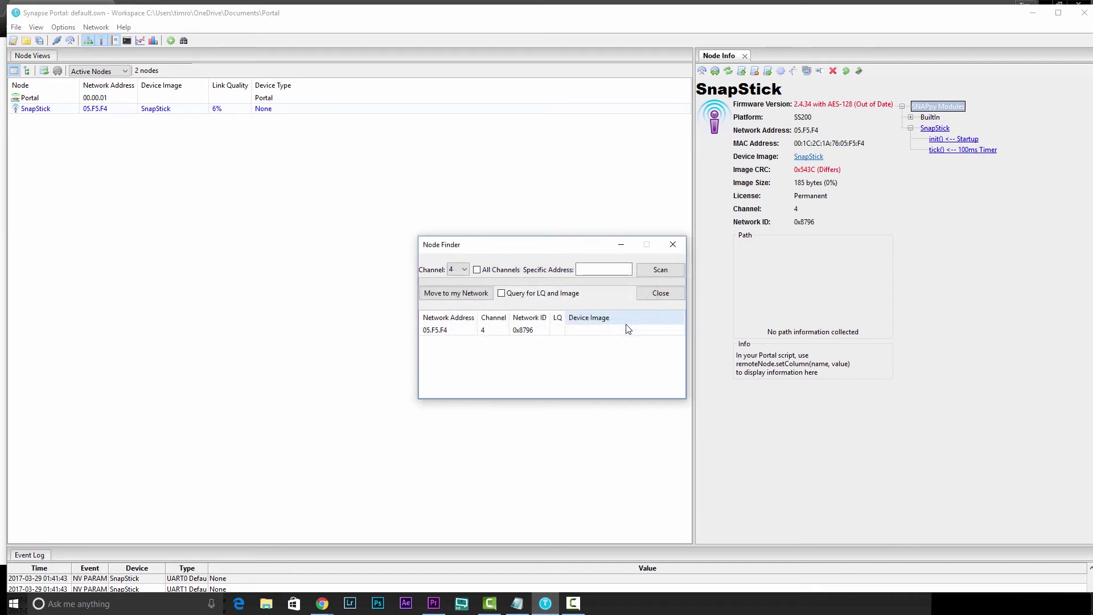
left_click(443, 331)
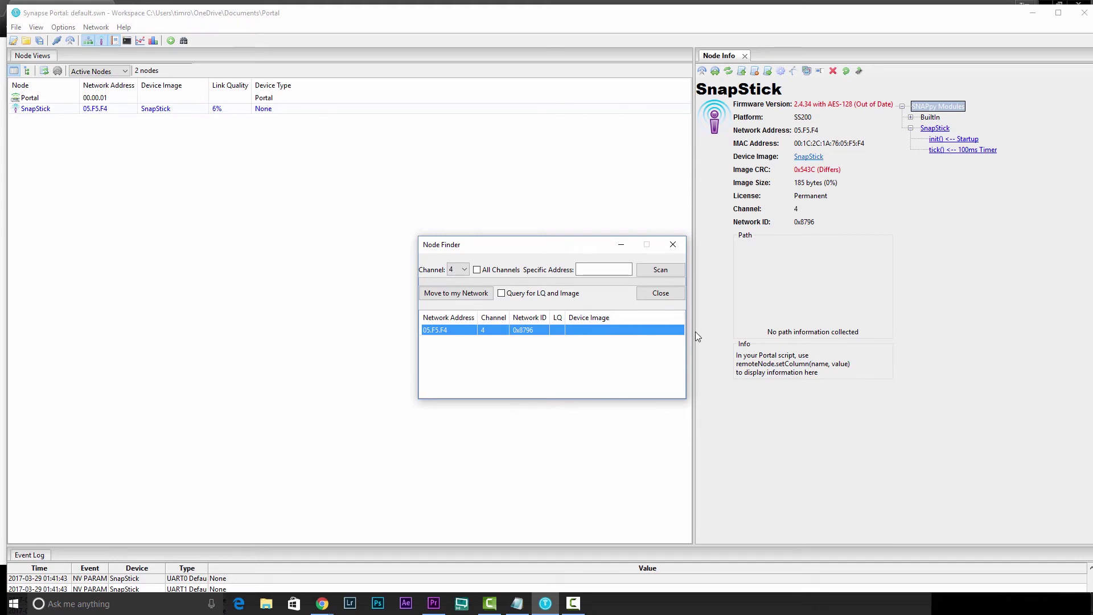
Step: Rescan the channel, select the newly found node 05.0F.BF, and close the node search
left_click(668, 273)
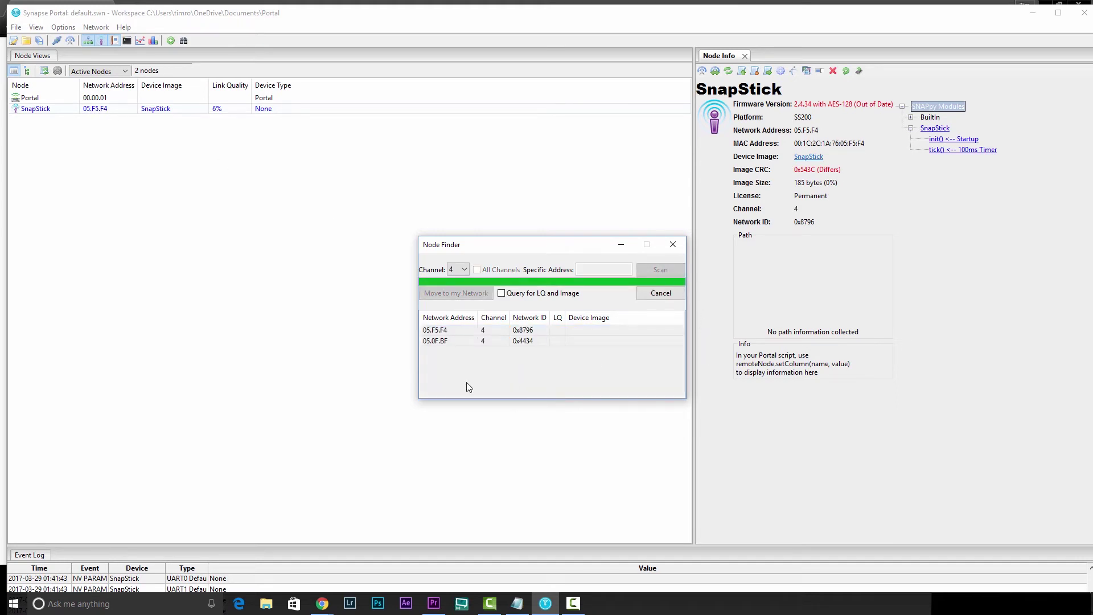
left_click(629, 326)
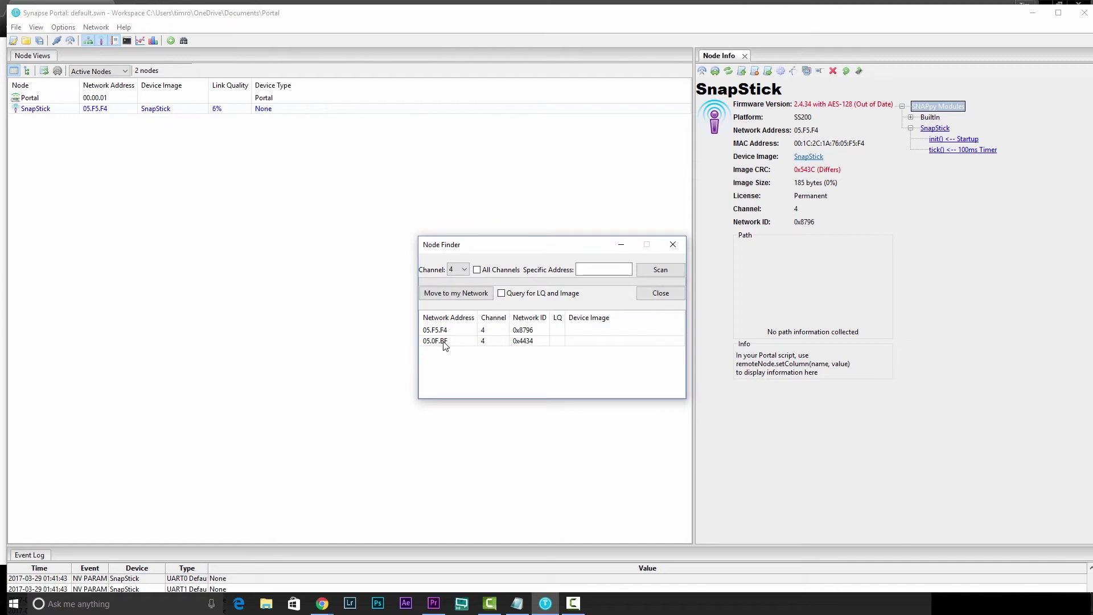
left_click(443, 342)
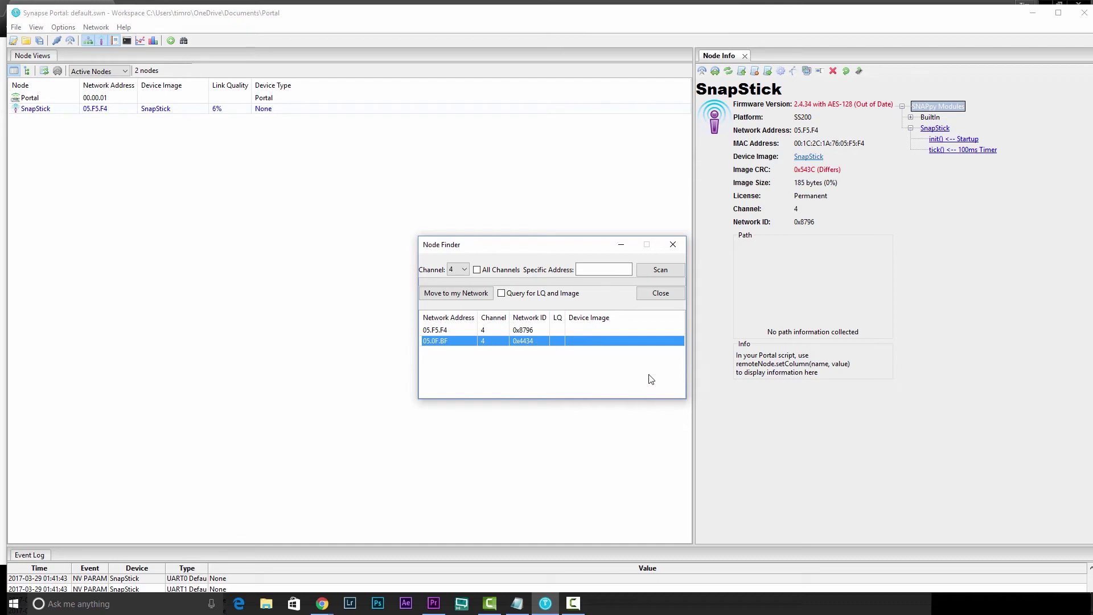
left_click(660, 293)
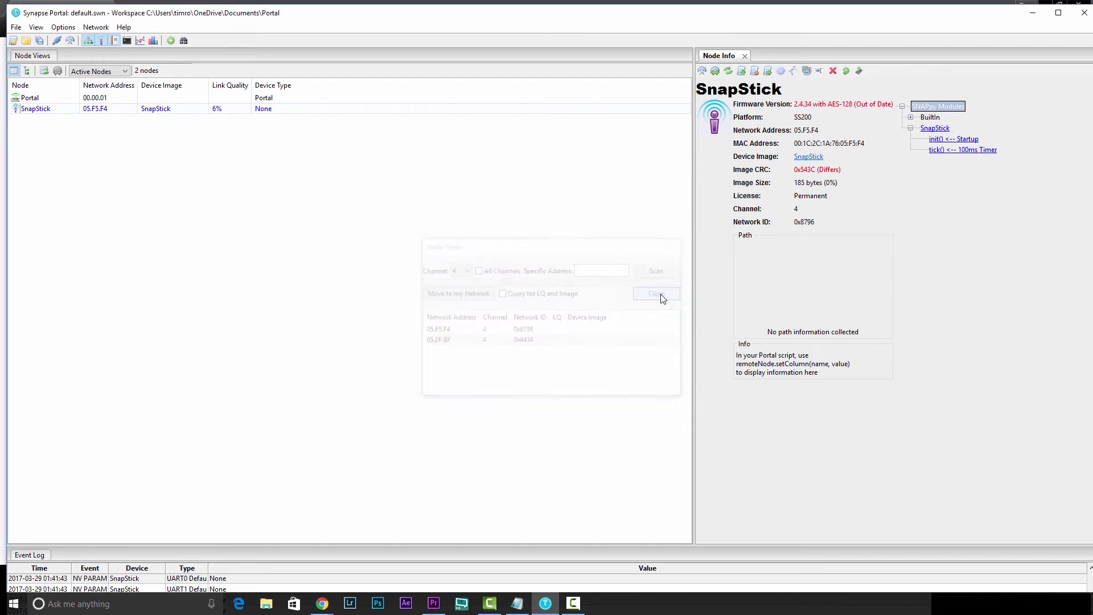
Step: Set the SnapStick's Network ID to 0x4434 with Reboot After Apply enabled
left_click(55, 114)
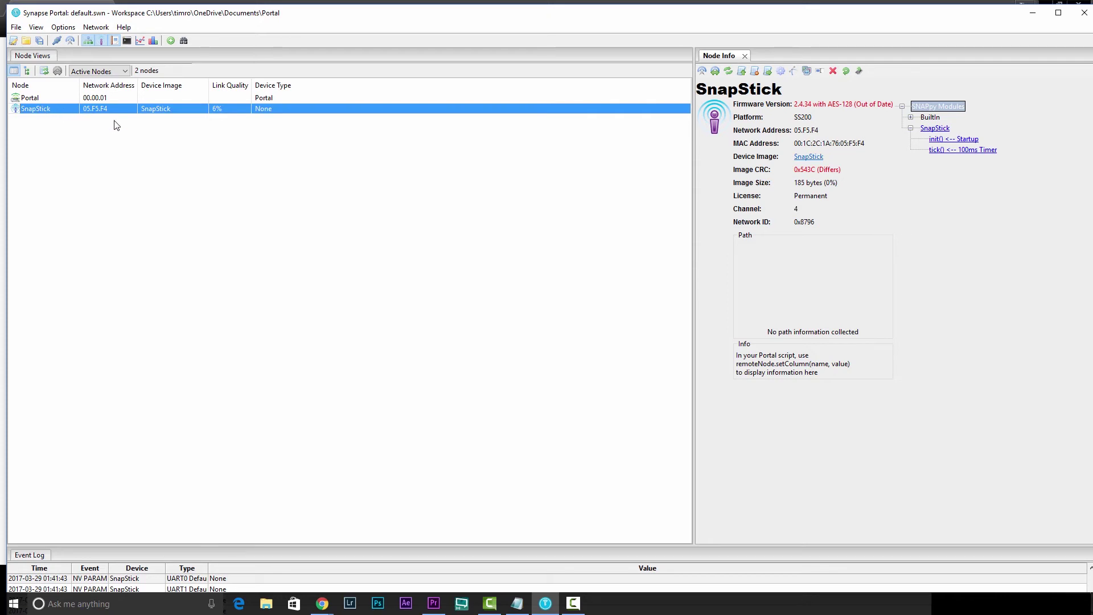
left_click(781, 71)
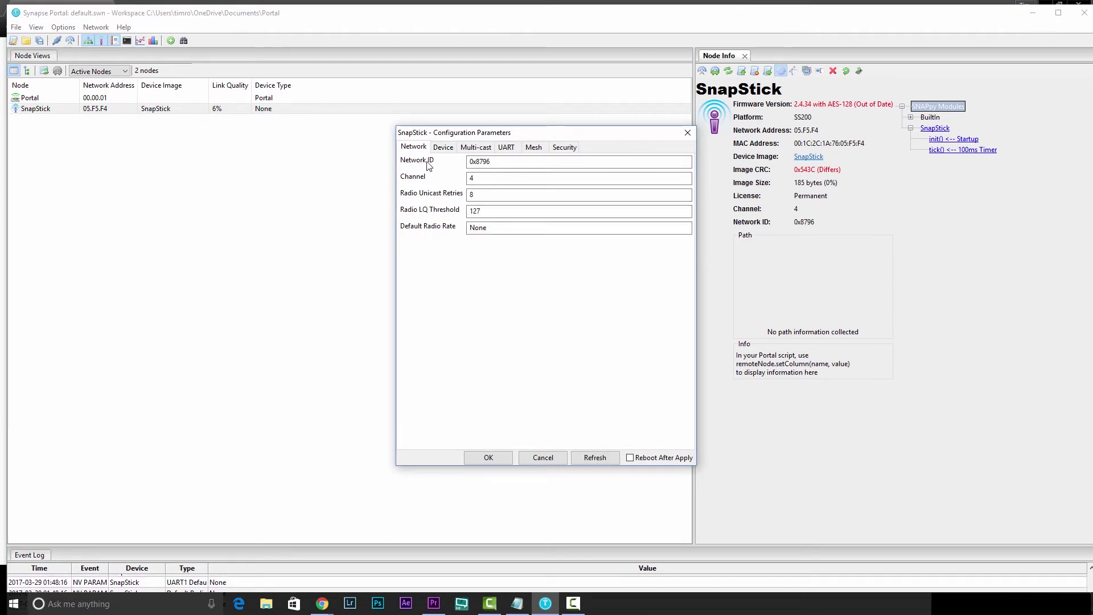
double_click(469, 161)
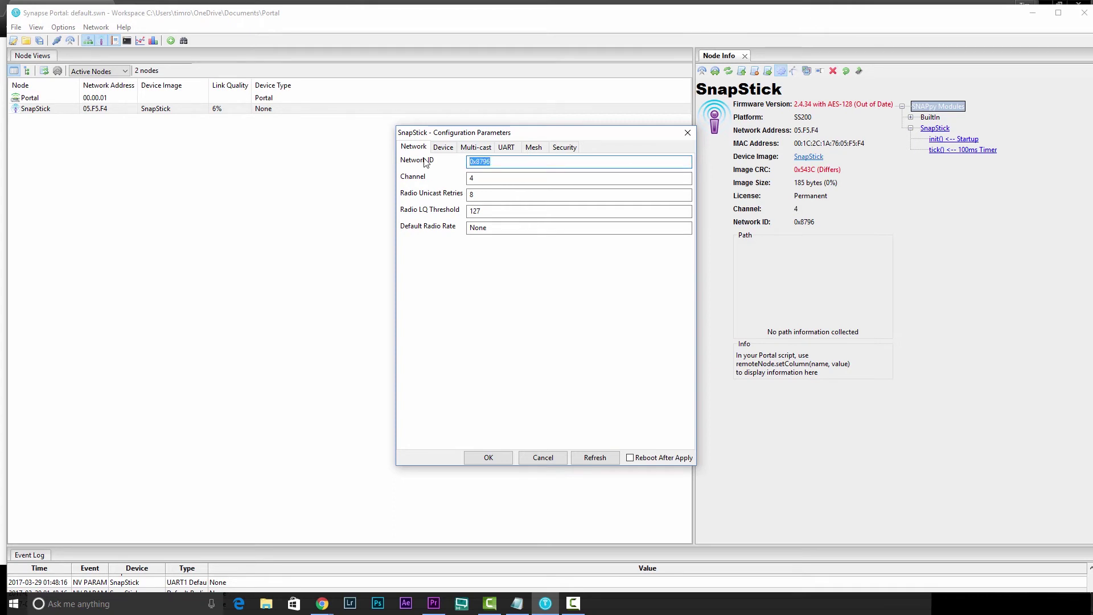
type("0x4434")
left_click(630, 457)
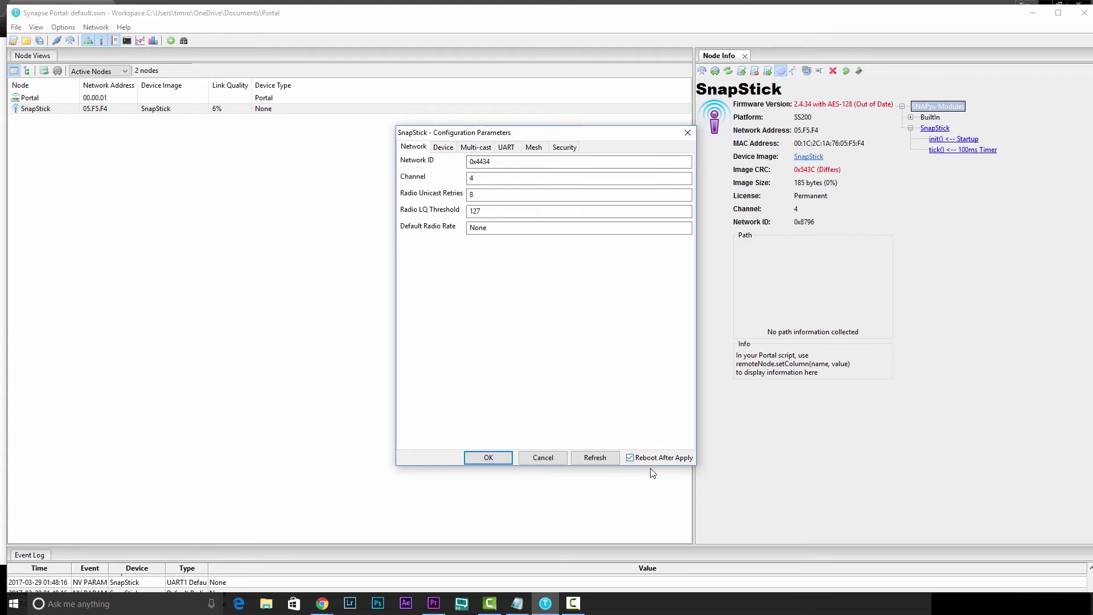
left_click(489, 457)
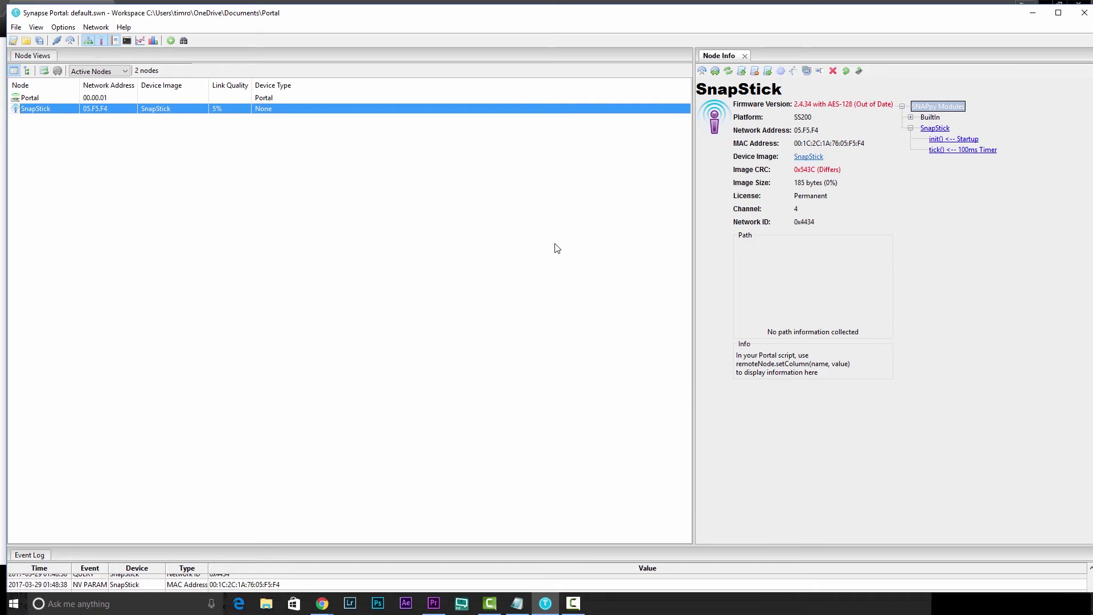
Step: Run Network > New Configuration twice and select the COBRA_18R2 node at 05.0F.BF
left_click(94, 26)
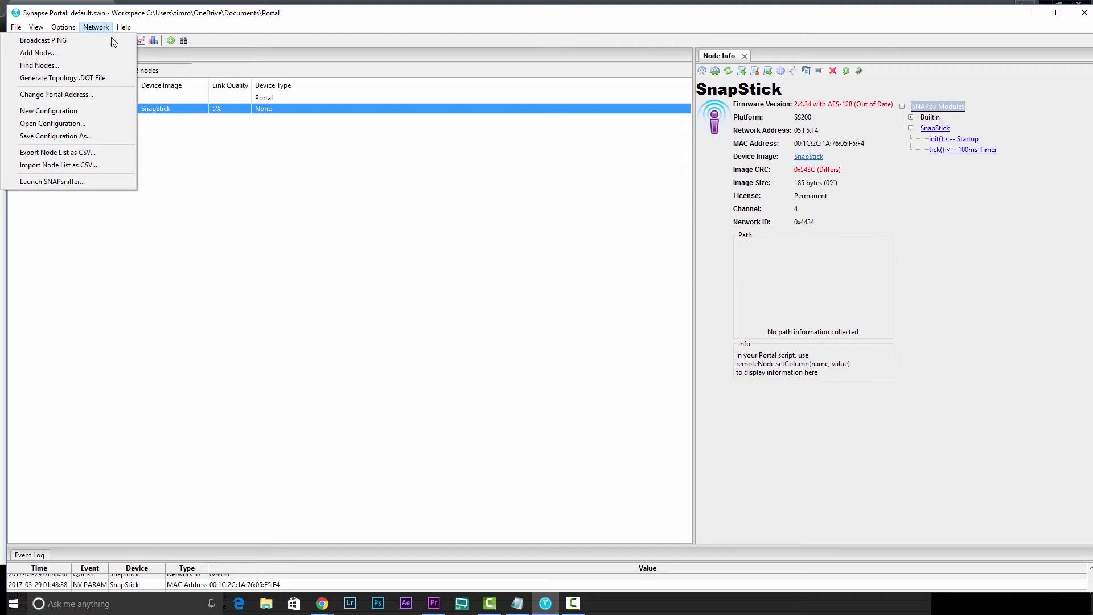
left_click(50, 111)
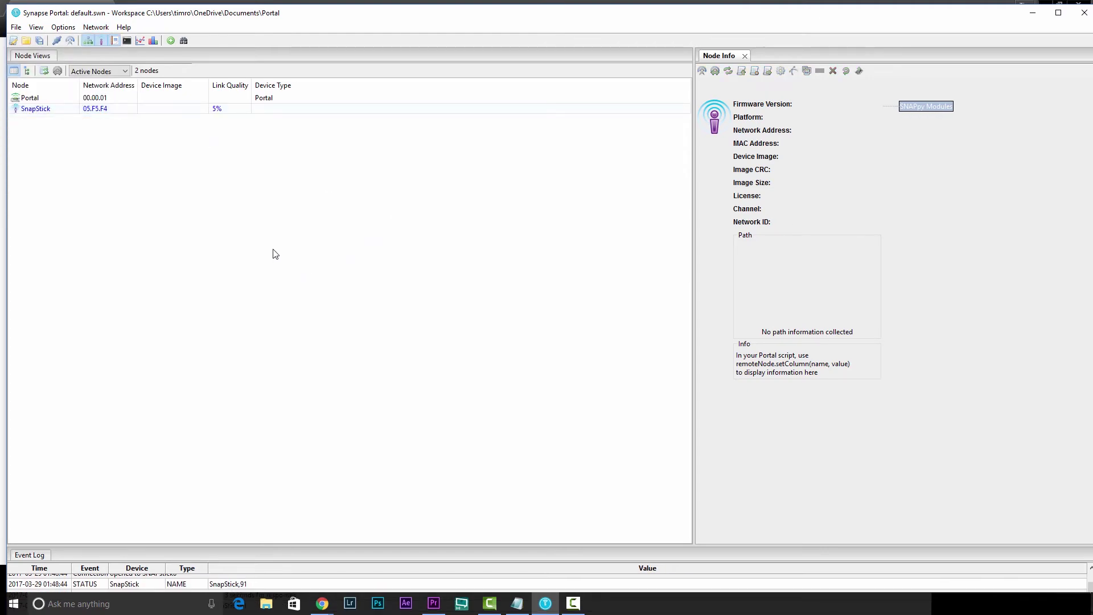
left_click(95, 26)
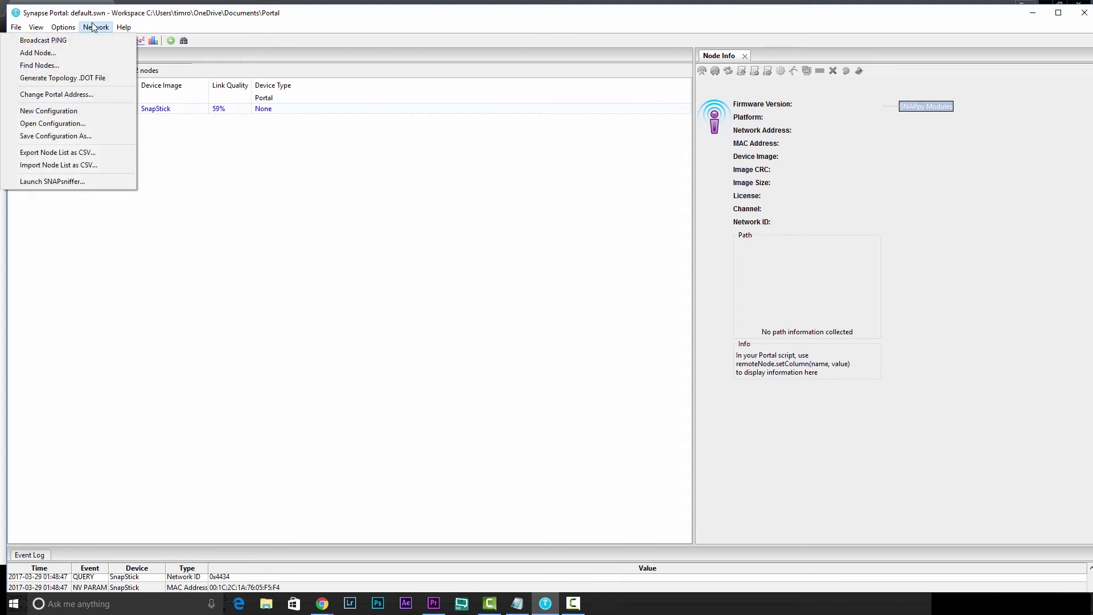
left_click(69, 111)
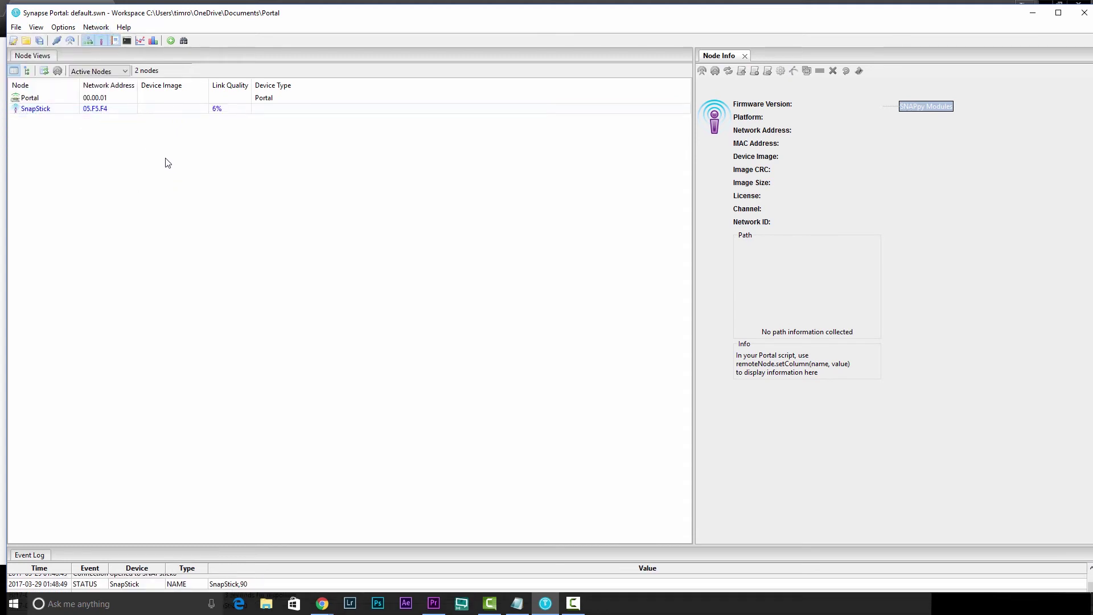
left_click(51, 110)
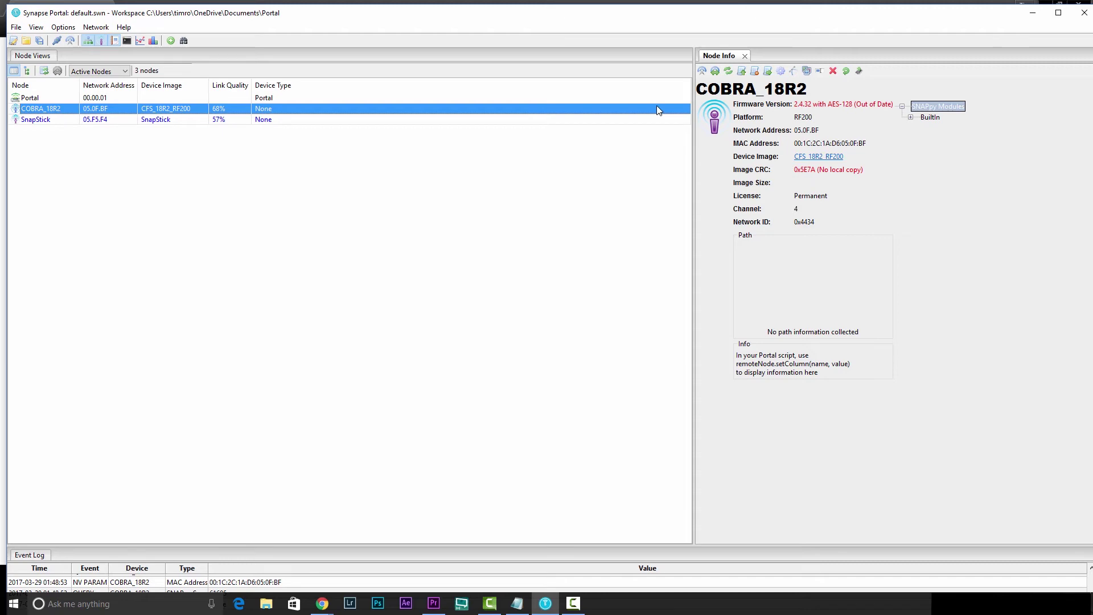
Step: Select the SnapStick, then reselect COBRA_18R2 to show its RF200 node details
left_click(43, 121)
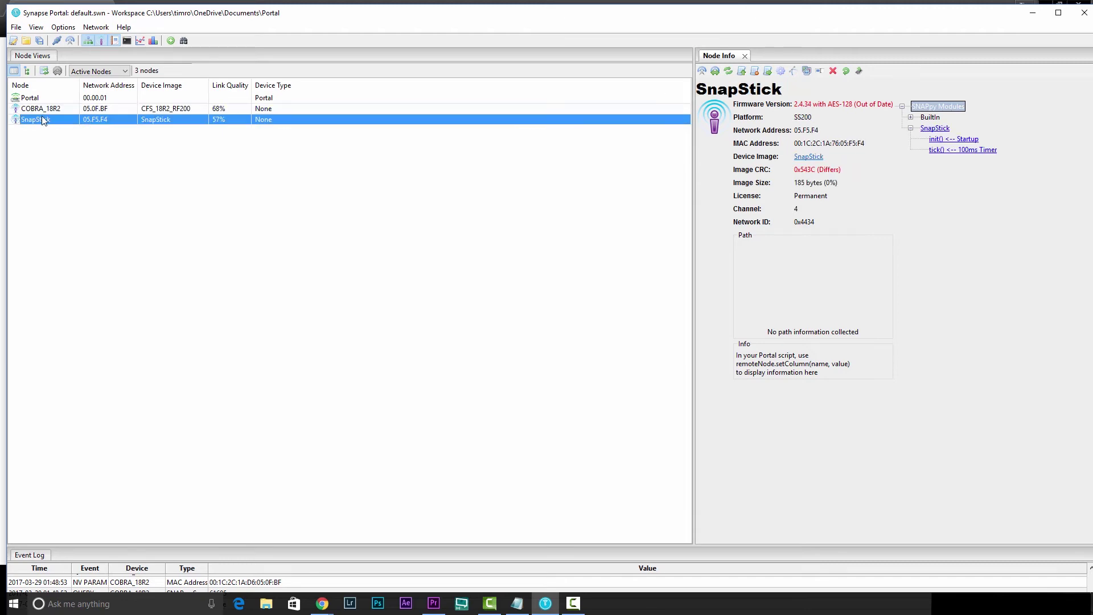
left_click(43, 110)
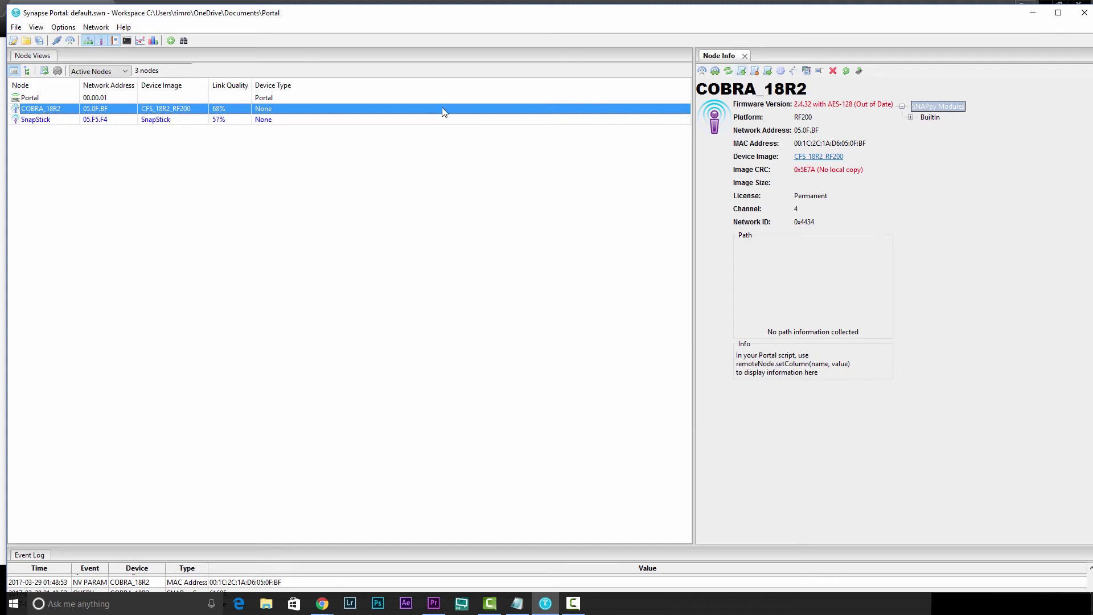
Step: Upload the 18R2_5.0.0.spy image to the COBRA_18R2 node
left_click(743, 72)
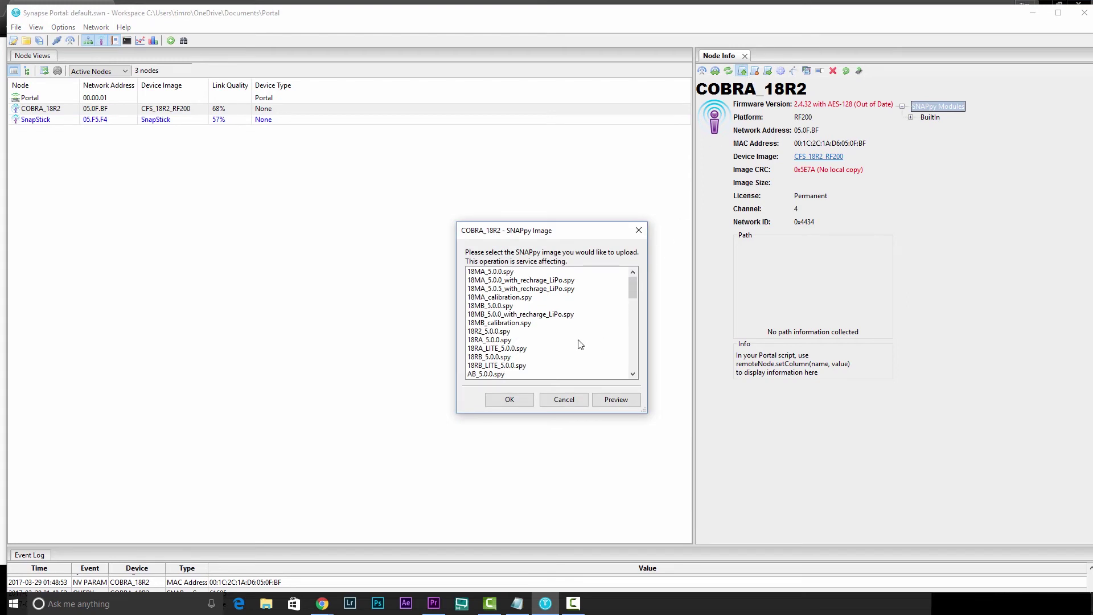
left_click(488, 332)
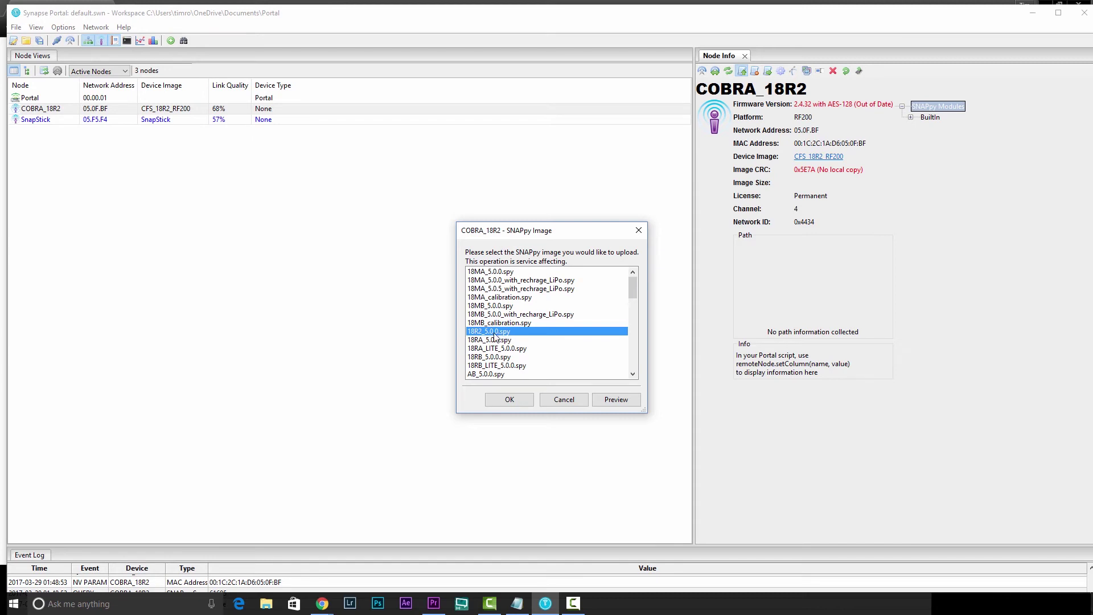
left_click(512, 399)
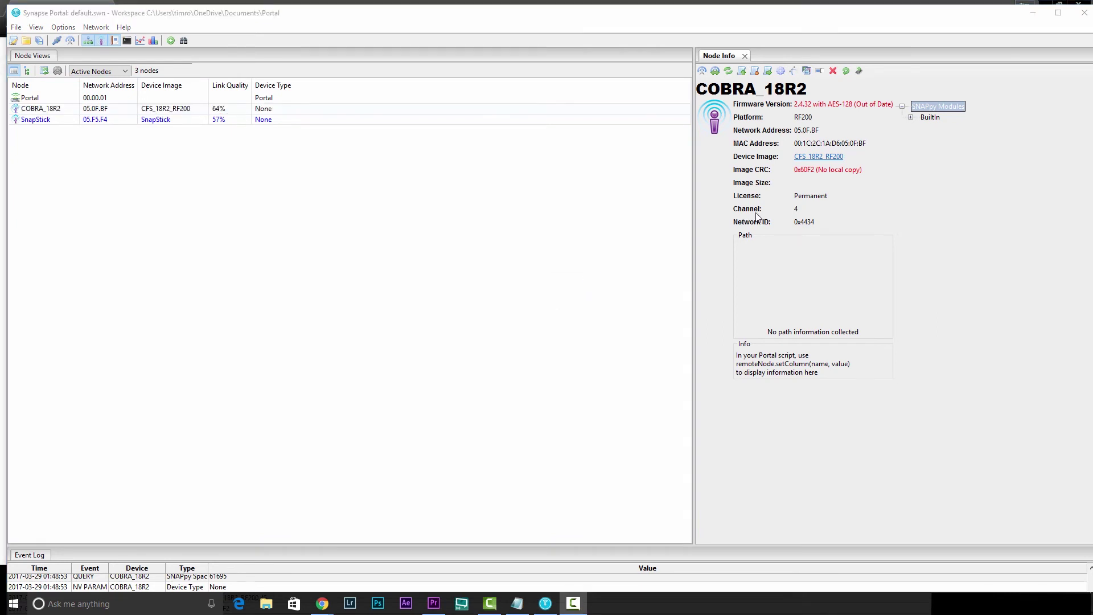
Step: Reopen the SNAPpy image list, highlight 18RA_5.0.0.spy, and cancel without uploading
left_click(740, 70)
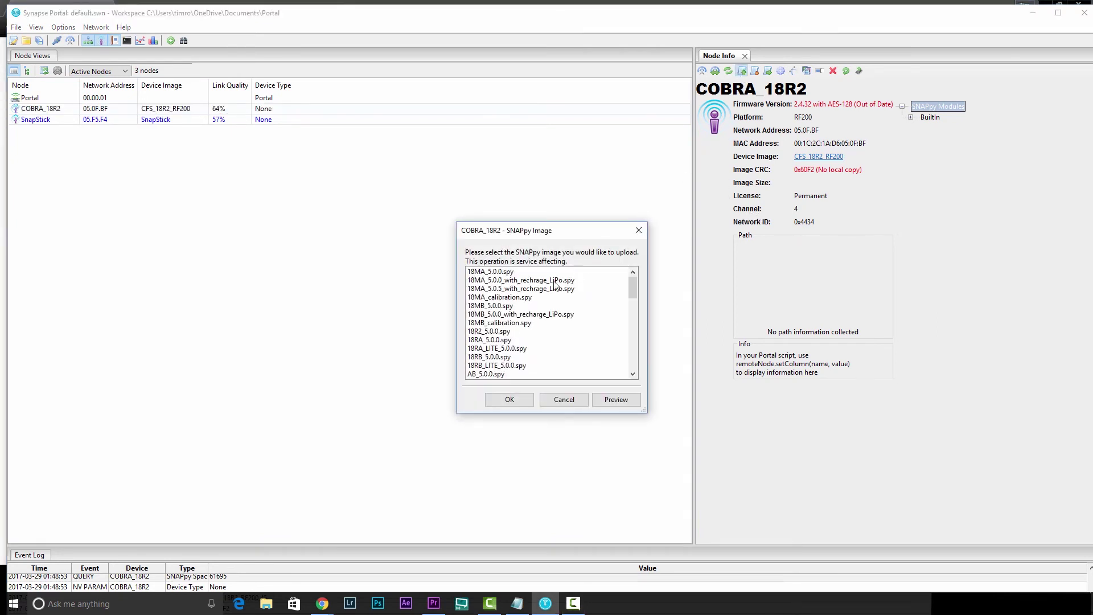
left_click(493, 341)
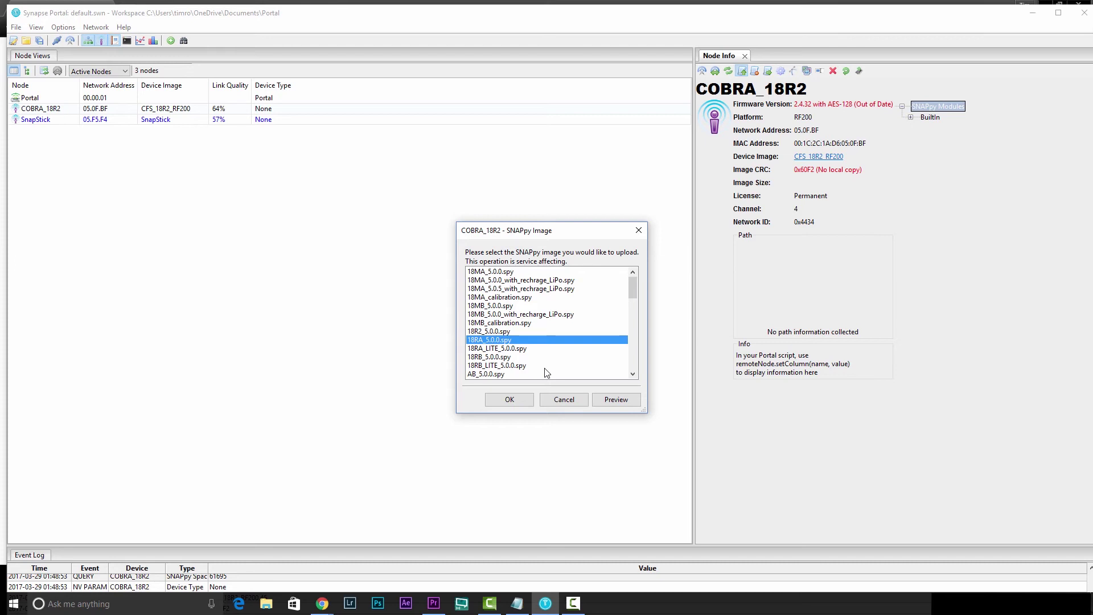
left_click(562, 401)
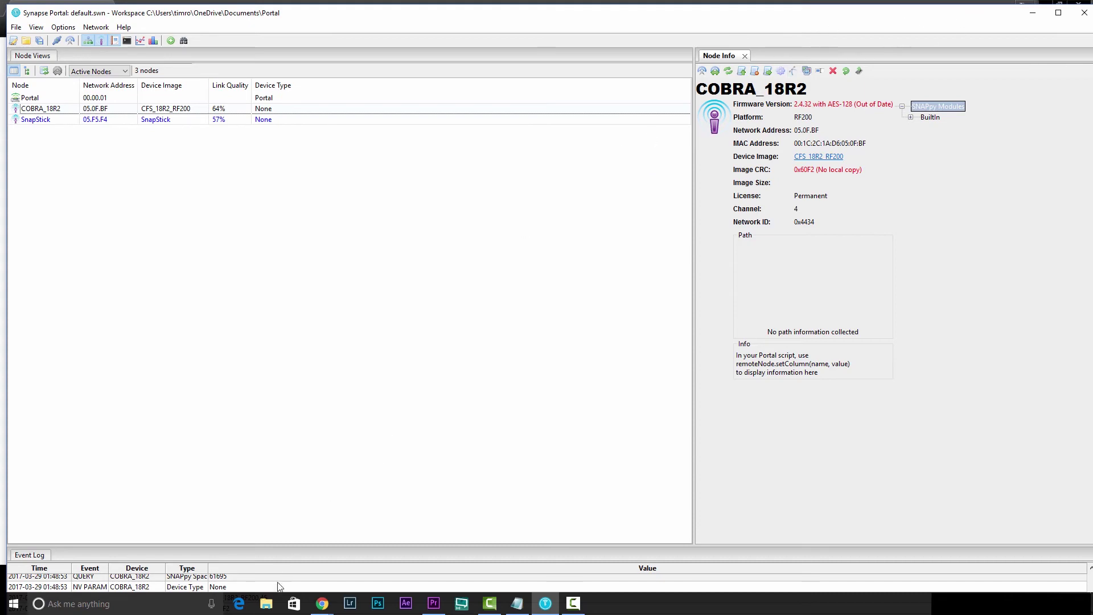
left_click(266, 603)
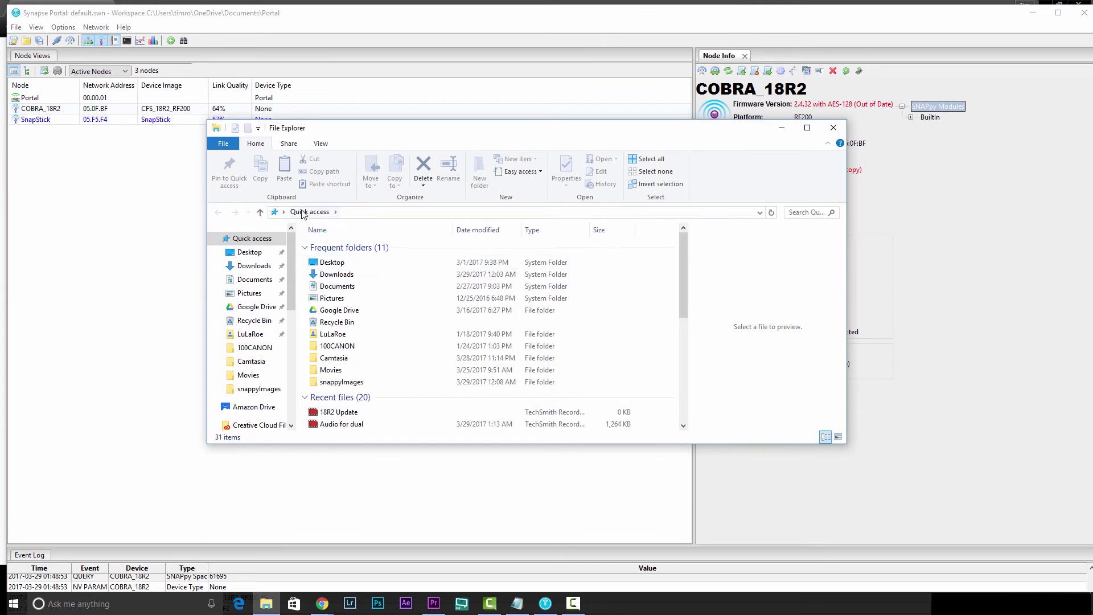
Step: Browse to the Documents > Portal > snappyImages folder in File Explorer
left_click(257, 284)
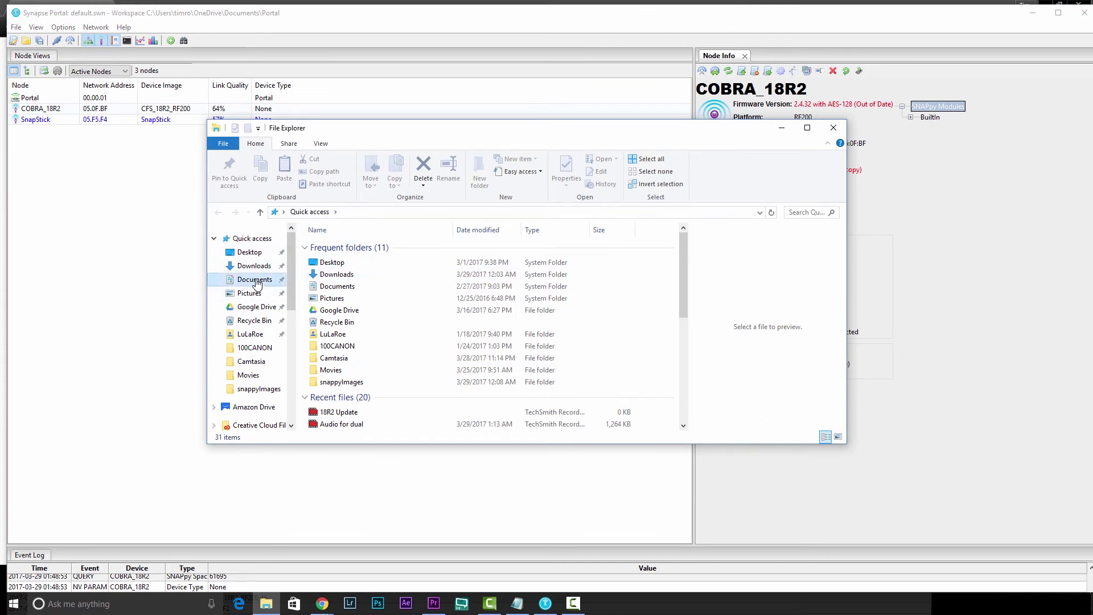
double_click(329, 347)
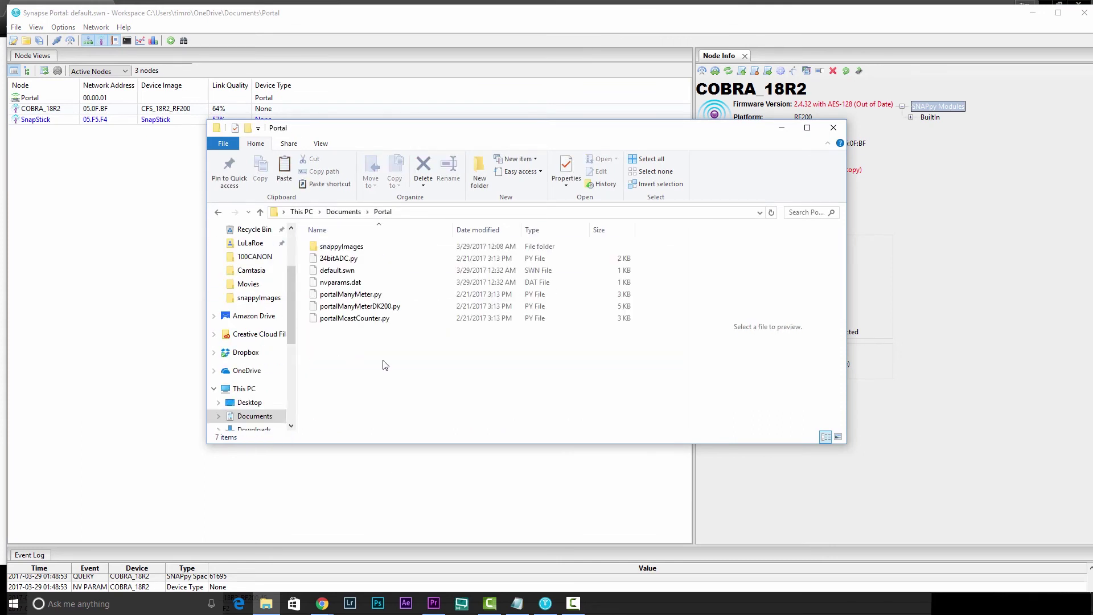
double_click(345, 246)
scroll(441, 327, "down", 3)
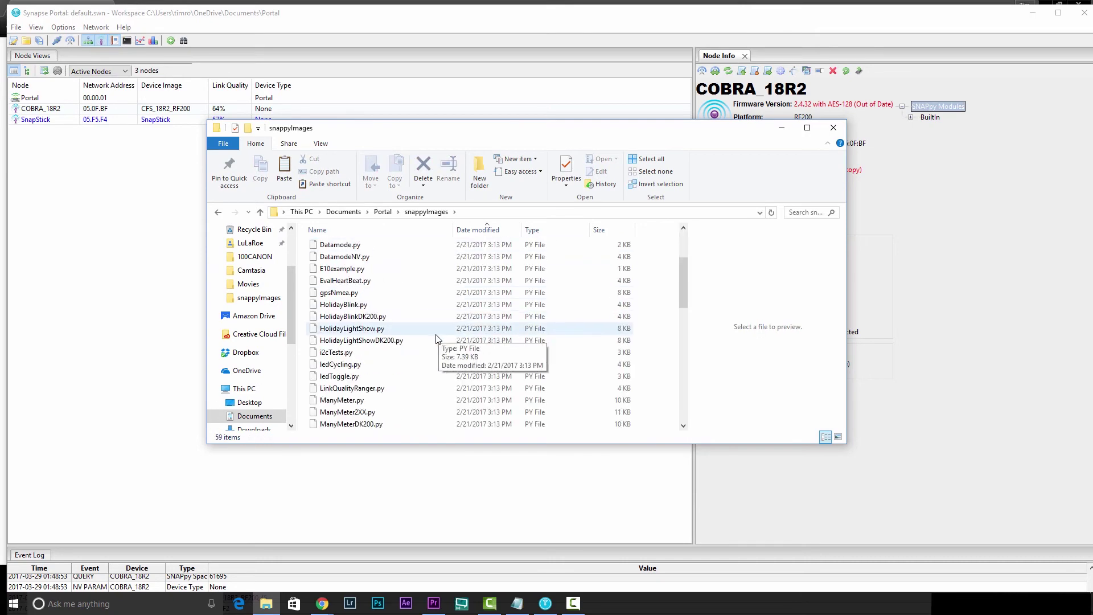
scroll(436, 338, "down", 9)
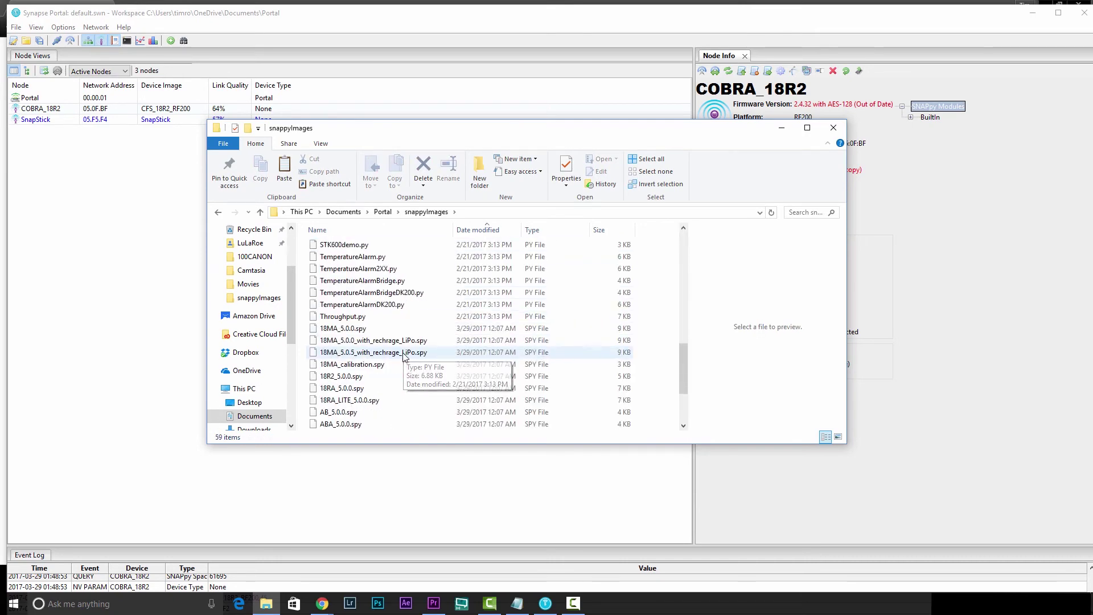
scroll(403, 356, "down", 1)
Step: Send the cobra.S19 processor file to the COBRA (I:) drive
left_click(341, 412)
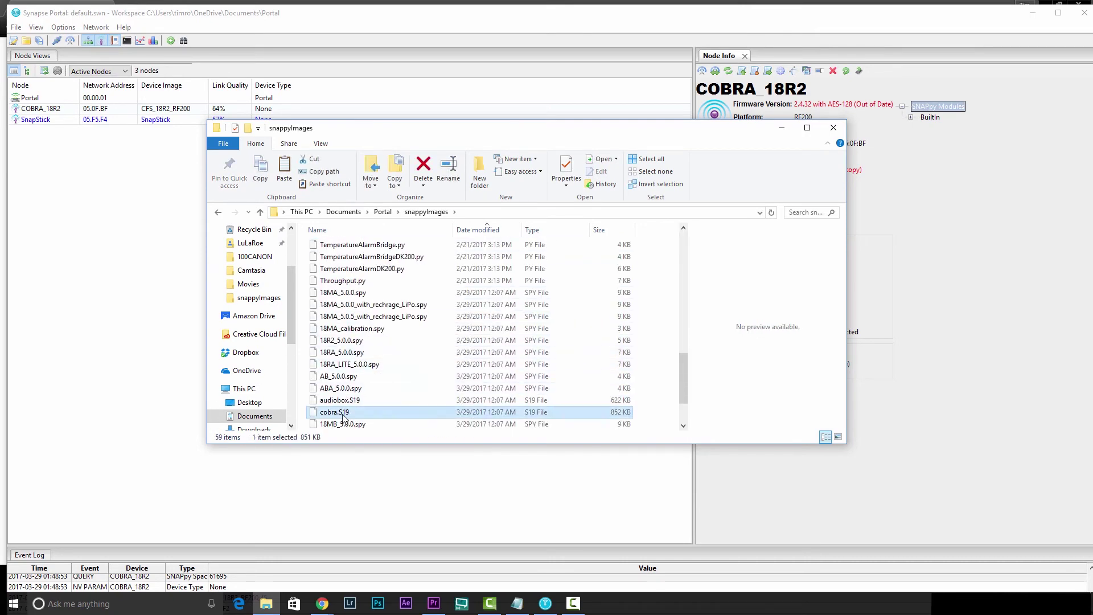
right_click(345, 414)
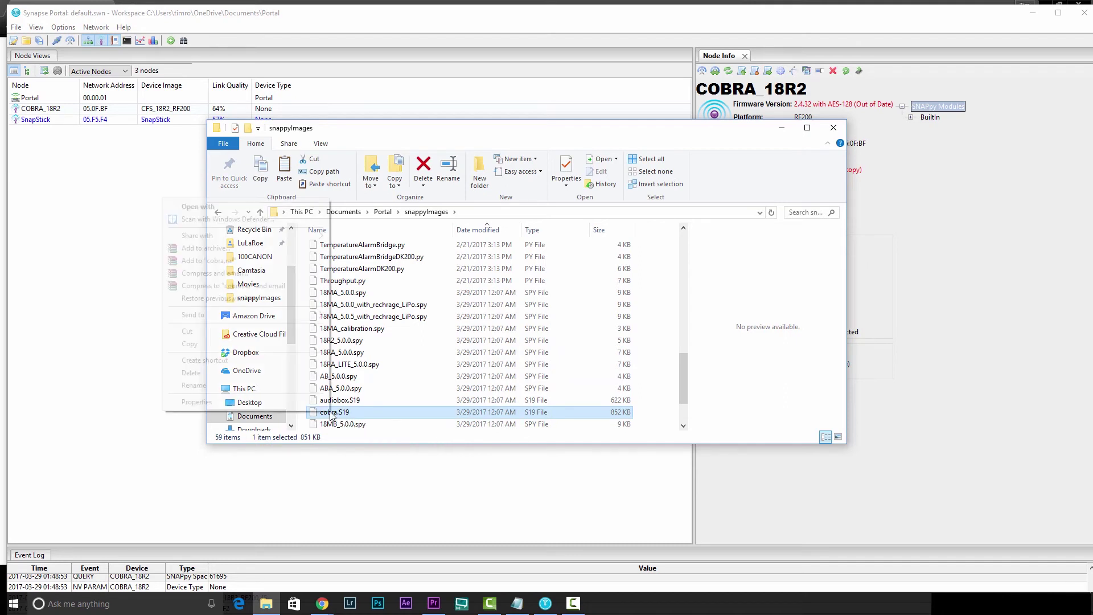
mouse_move(236, 318)
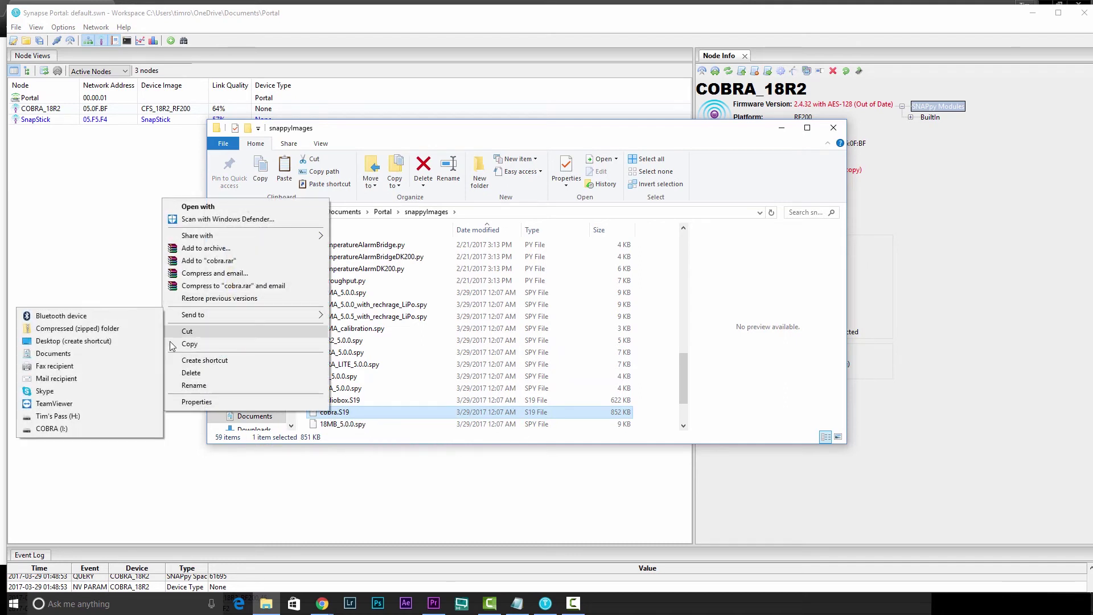
left_click(52, 429)
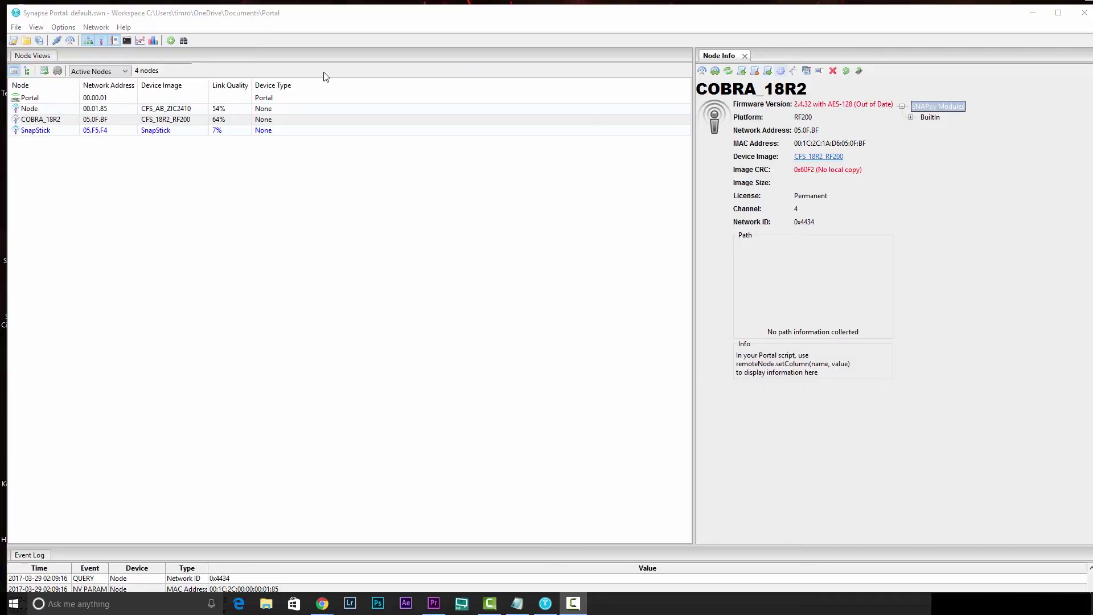
Step: Back in Synapse Portal, open the Network menu
left_click(96, 26)
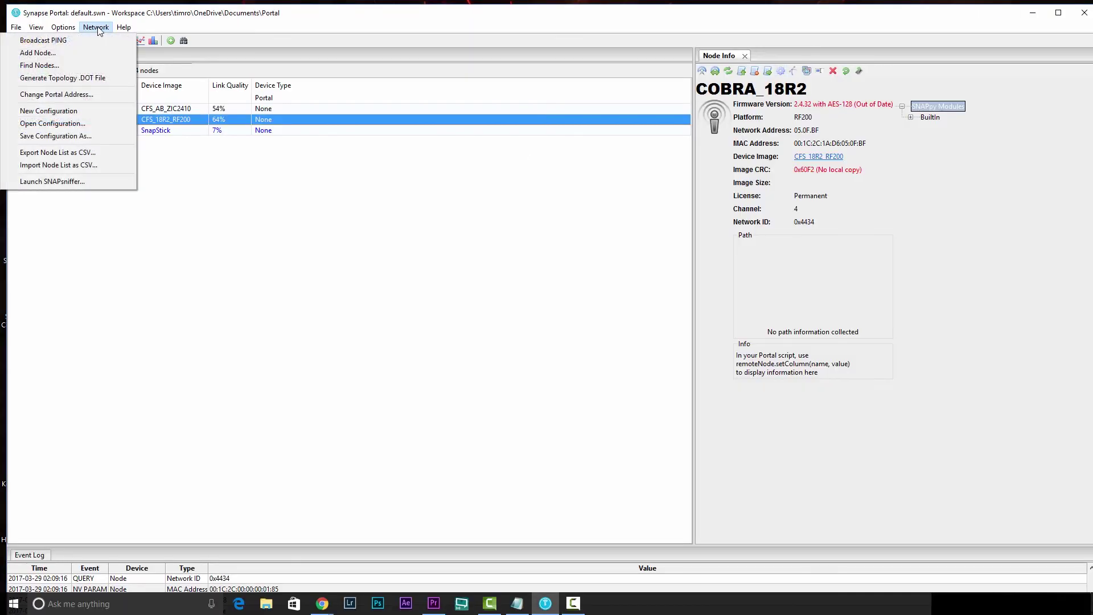
Step: Scan channel 4 with Find Nodes and select both nodes 05.F5.F4 and 00.01.85
left_click(53, 66)
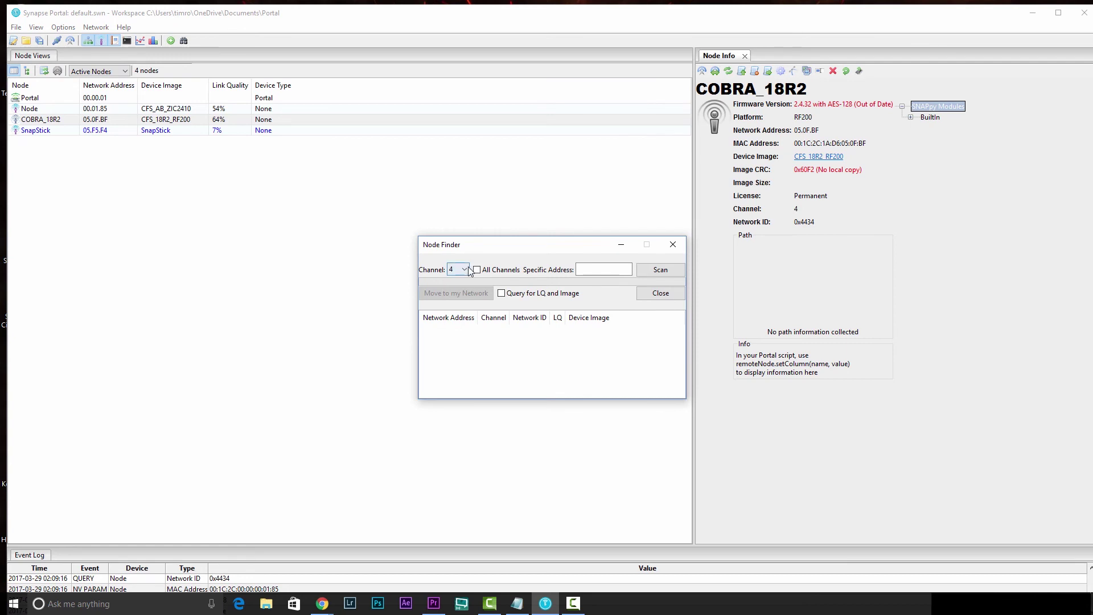
left_click(651, 267)
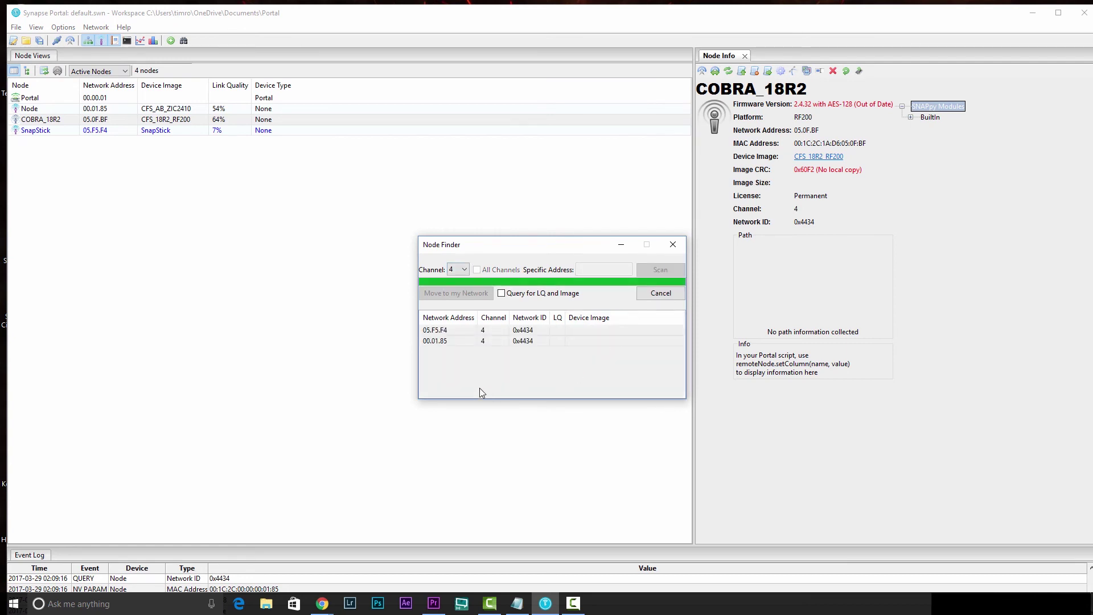
left_click(463, 331)
left_click(435, 341)
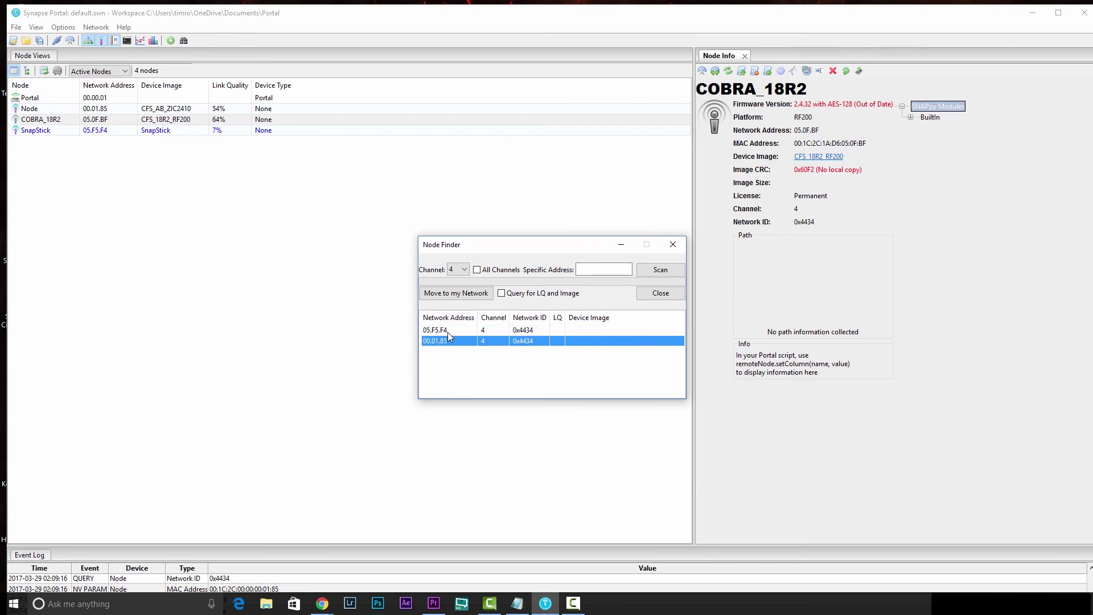
left_click(447, 332, "ctrl")
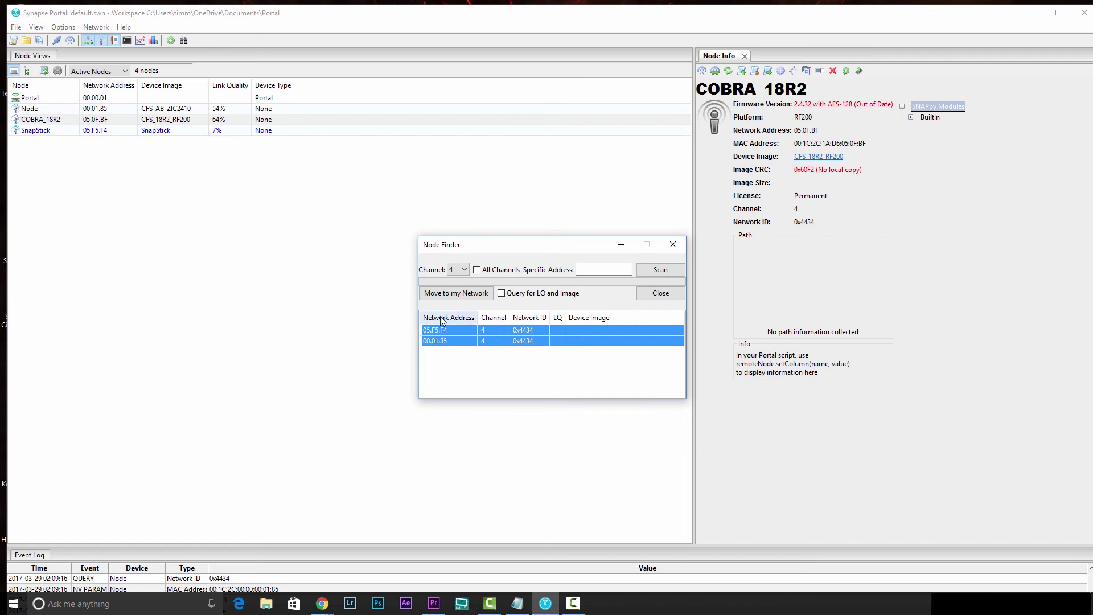
Step: Move both selected nodes into my network, confirm, and close the node search
left_click(449, 295)
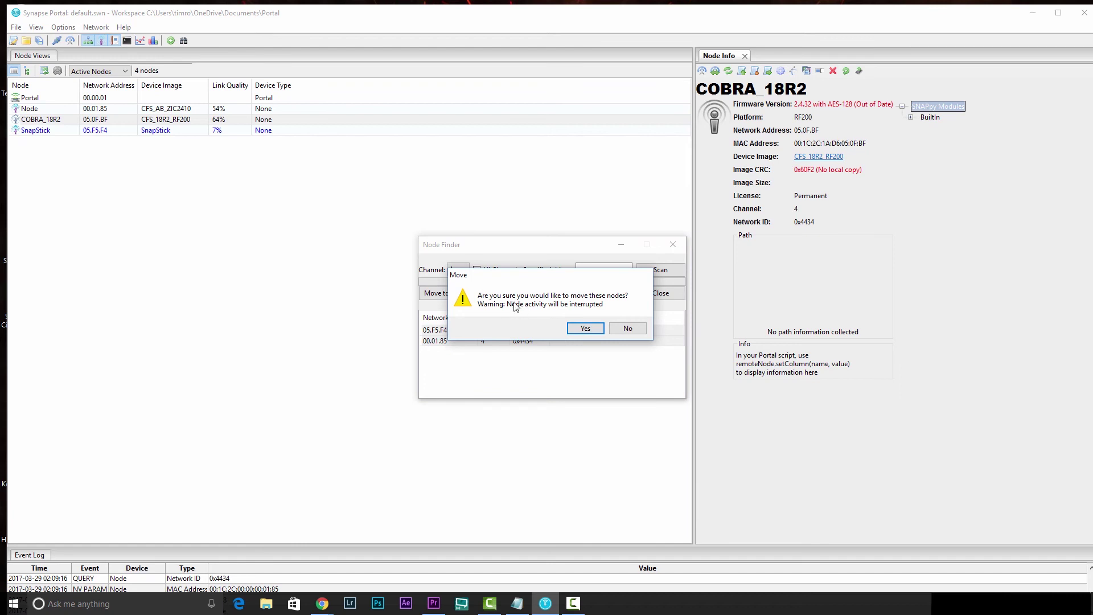
left_click(589, 331)
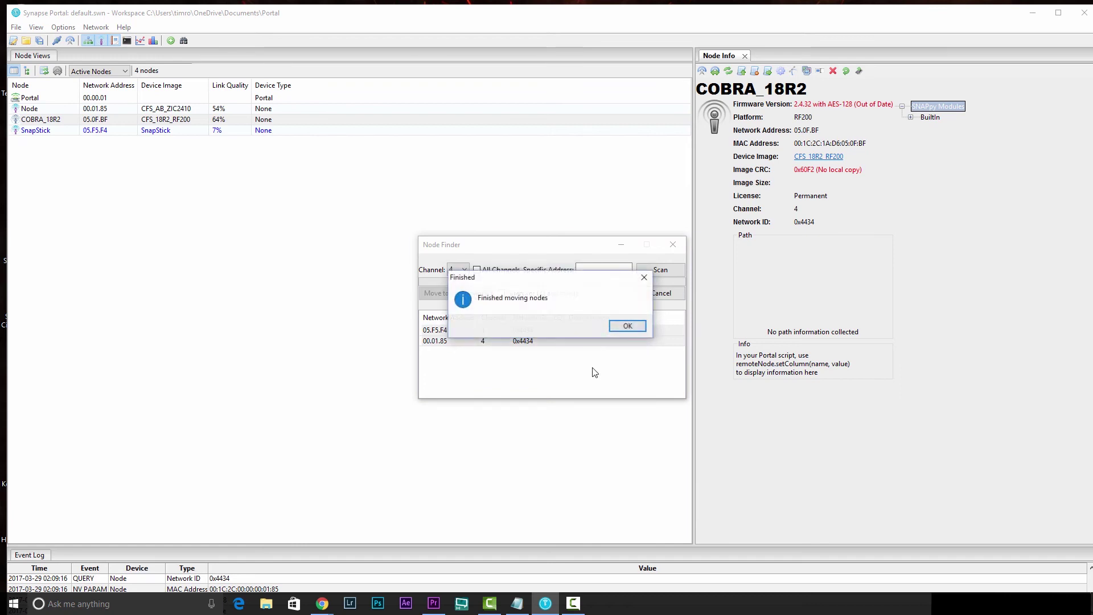
left_click(628, 326)
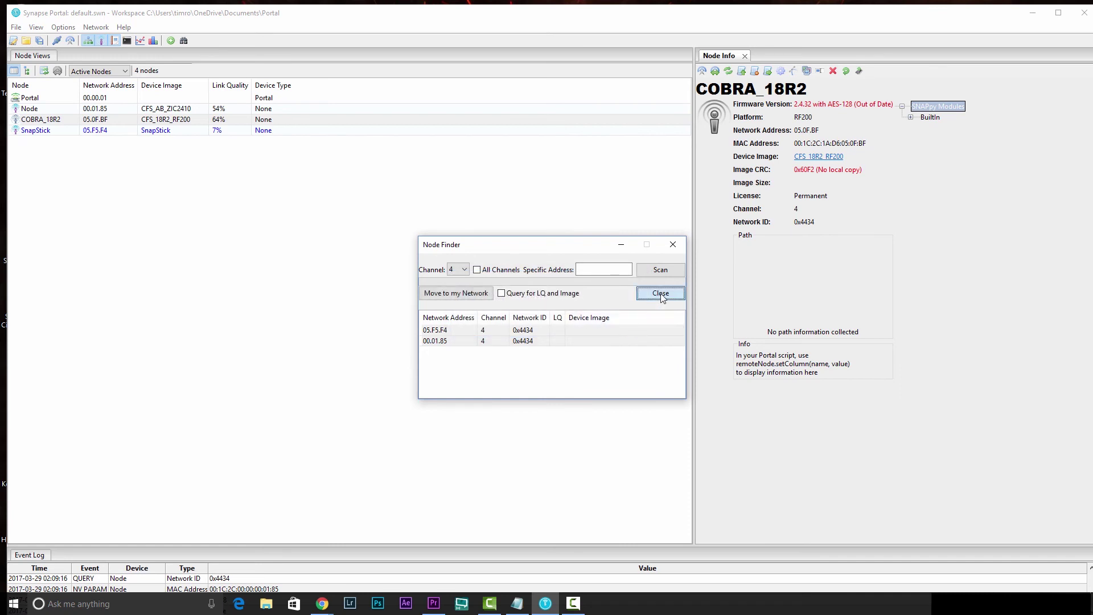
left_click(660, 294)
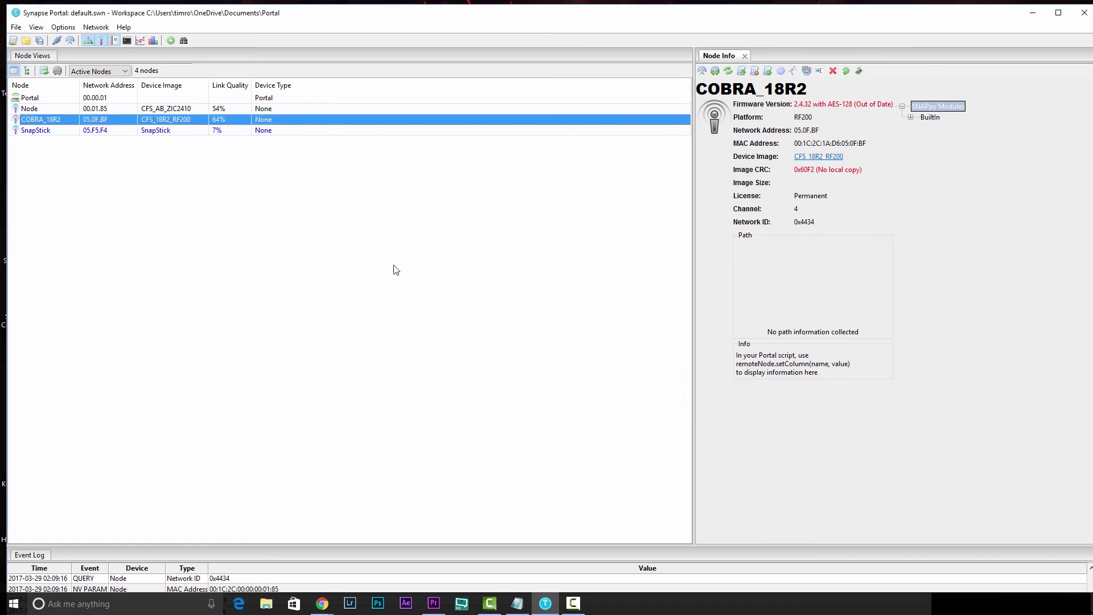
Step: Start a new network configuration and show COBRA_AB's node details, including its 2.4.10 firmware
left_click(105, 31)
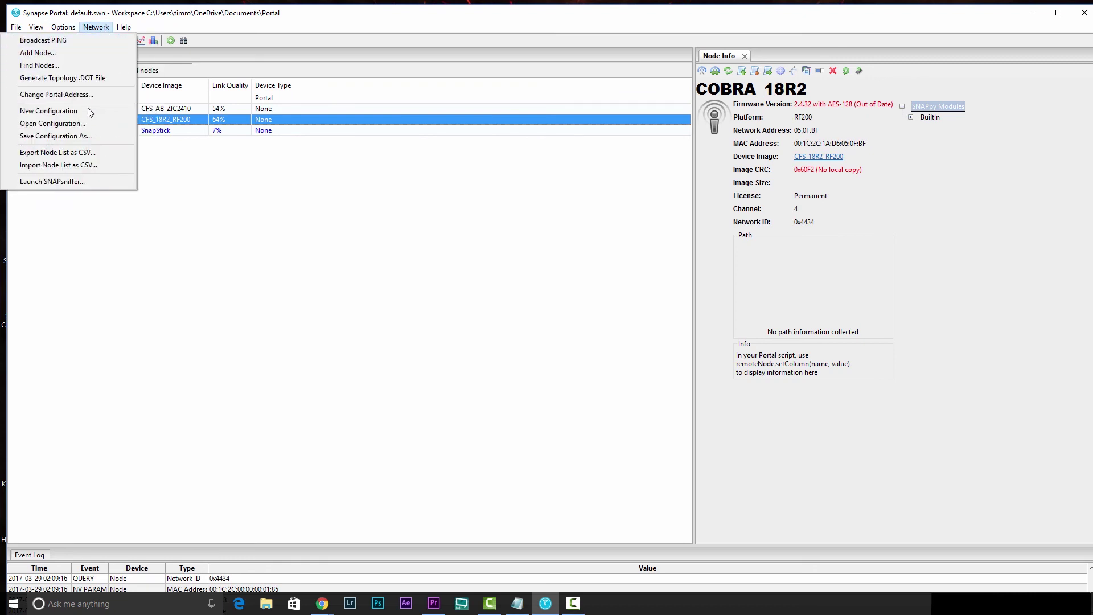
left_click(90, 112)
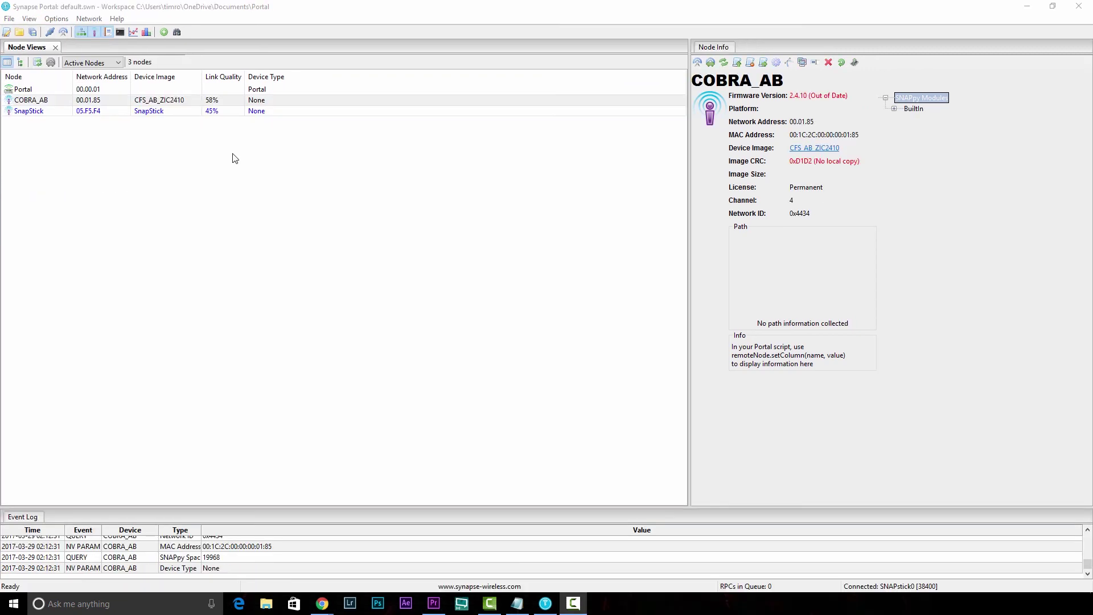
left_click(14, 103)
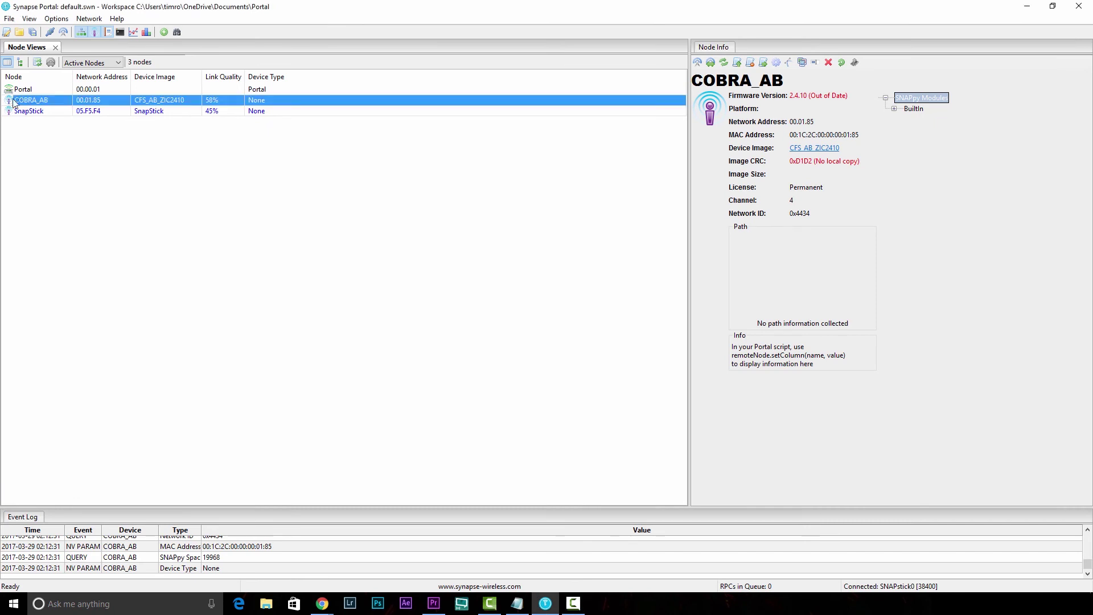
Step: Upload the ABA_5.0.0.spy SNAPpy image to COBRA_AB
left_click(738, 63)
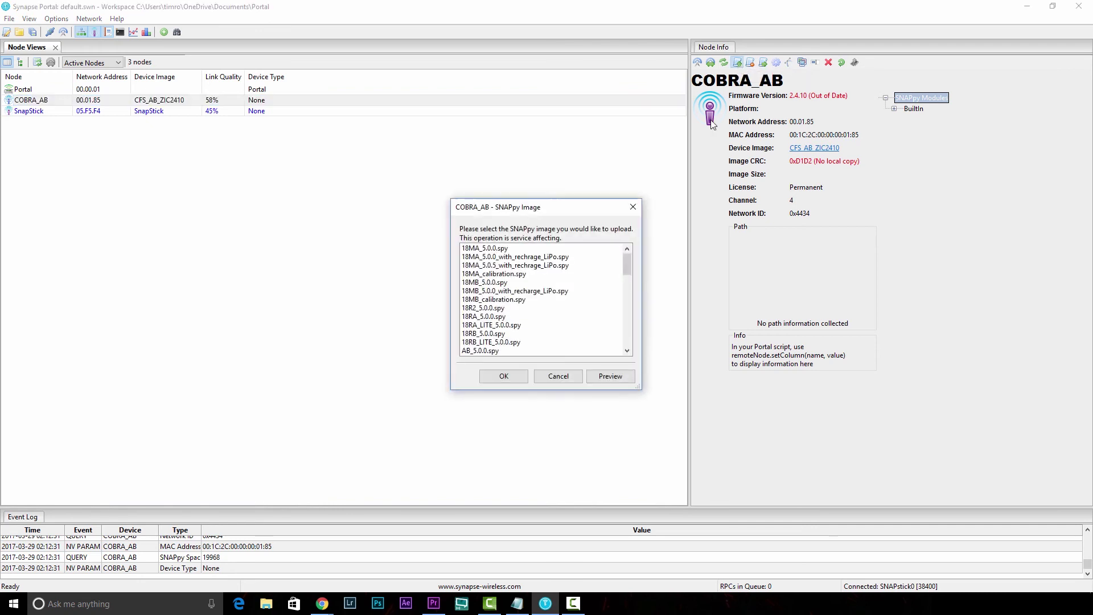
scroll(575, 284, "down", 3)
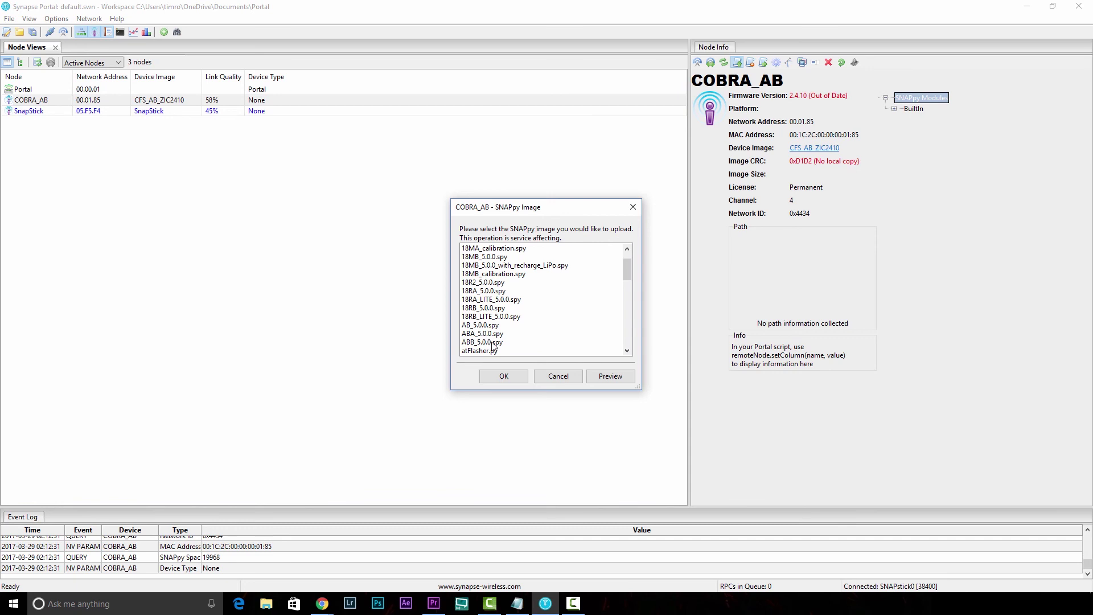
left_click(41, 106)
left_click(479, 334)
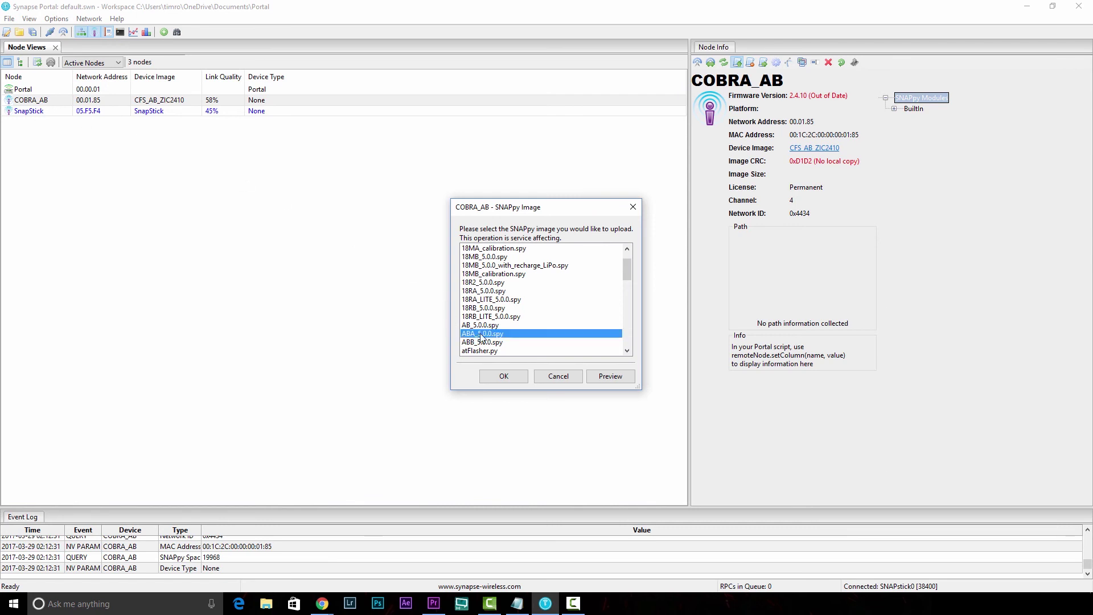
left_click(510, 377)
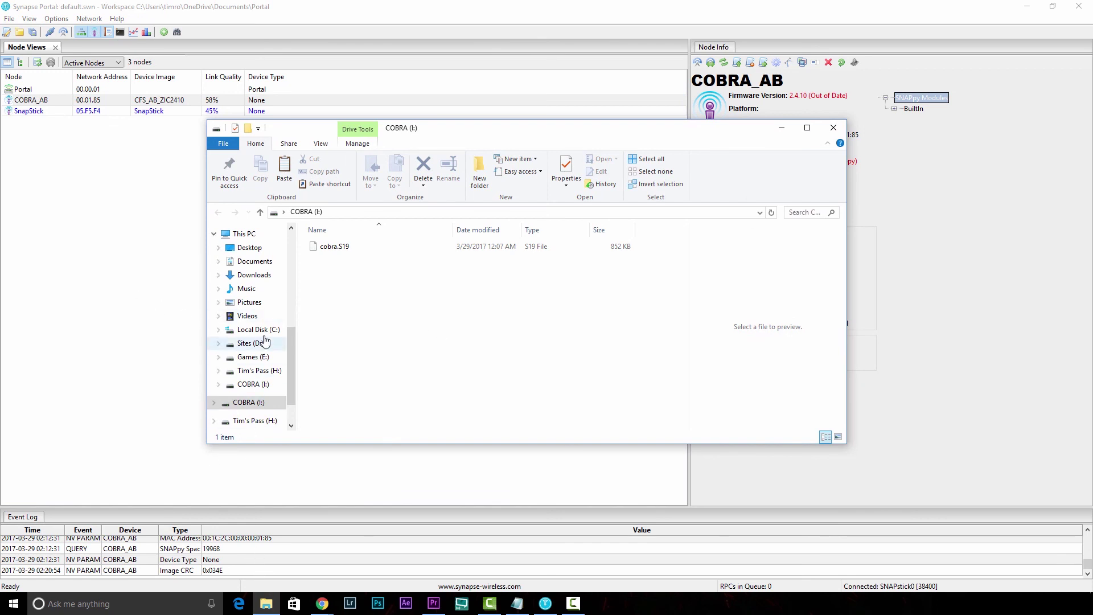
Step: Browse File Explorer to Documents\Portal\snappyImages
left_click_drag(292, 347, 284, 245)
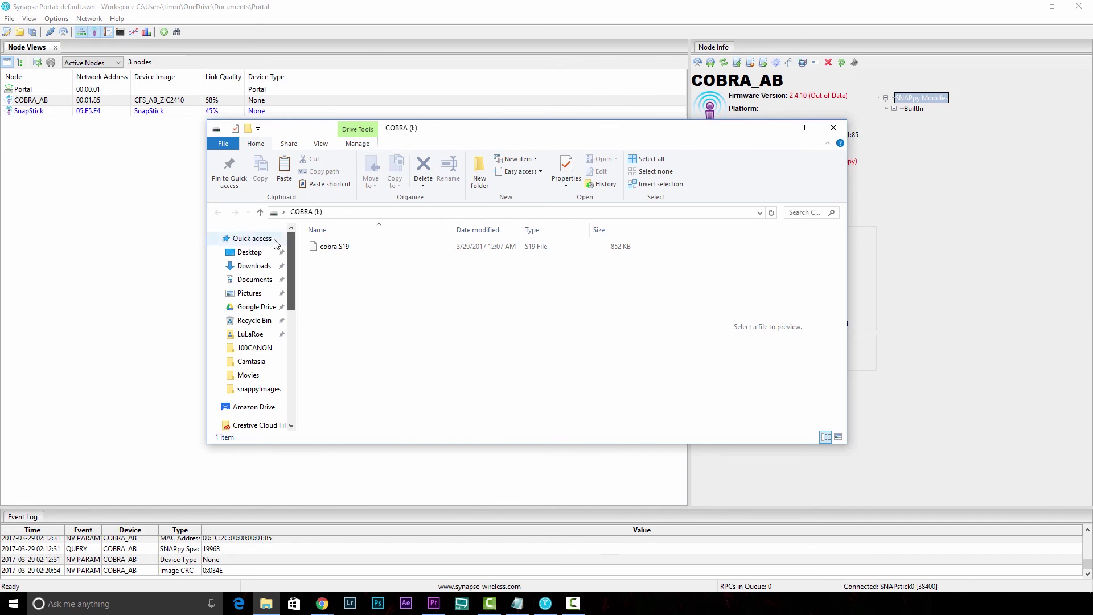
left_click(254, 279)
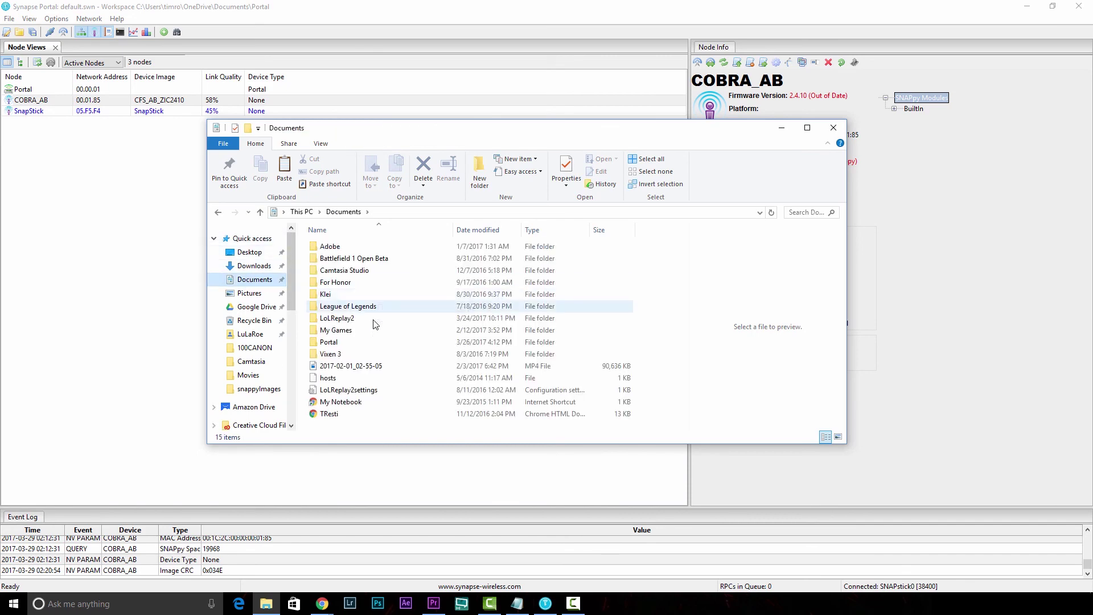
double_click(348, 342)
double_click(338, 248)
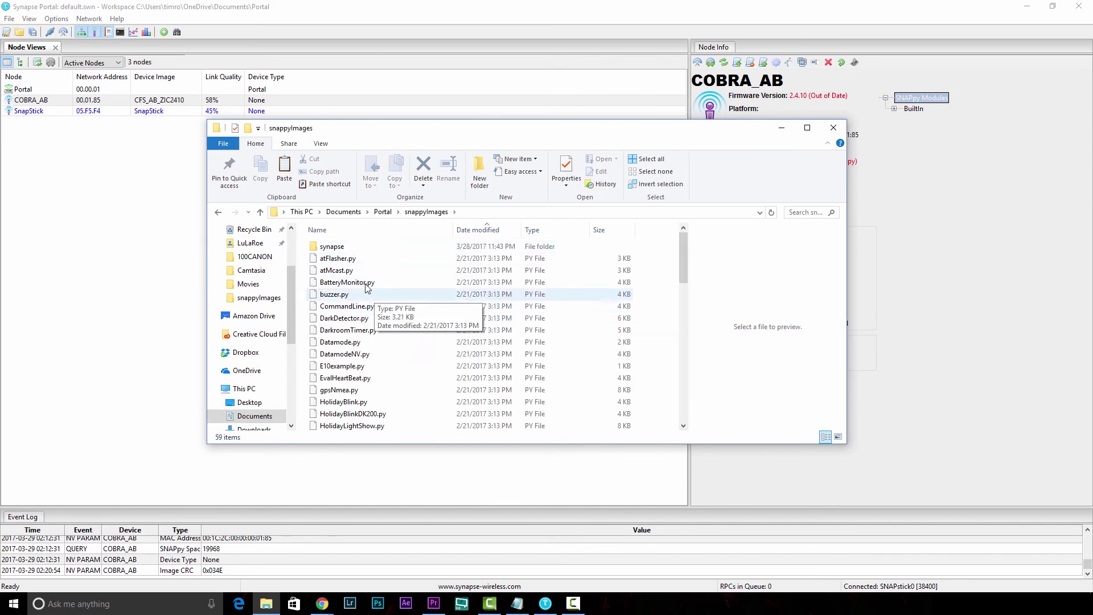
scroll(383, 284, "down", 12)
scroll(382, 283, "down", 4)
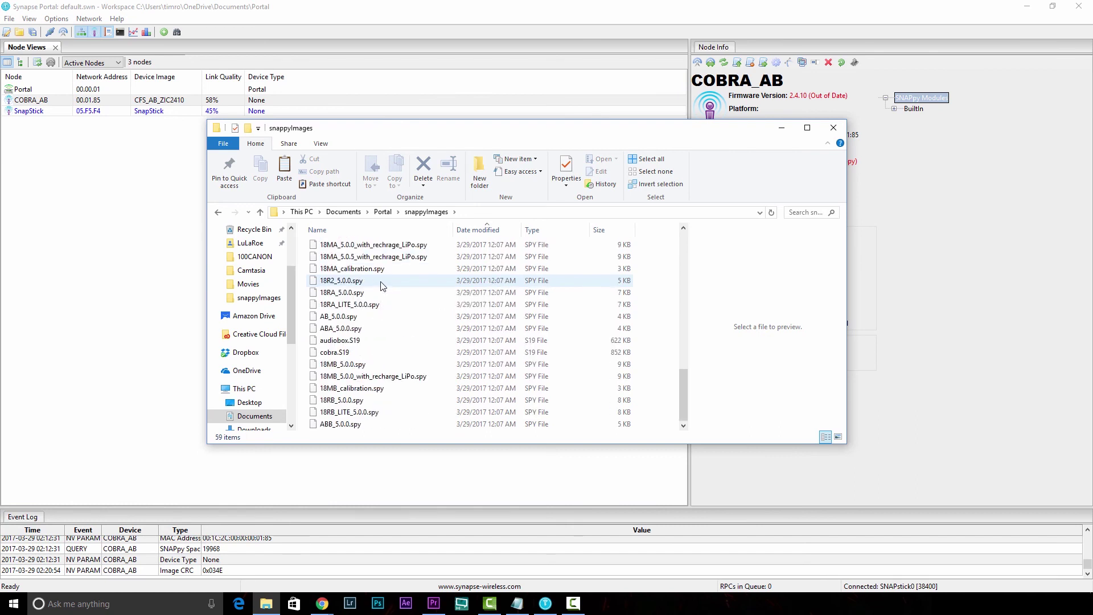
Step: Send audiobox.S19 (622 KB) to the COBRA (I:) drive
left_click(352, 342)
right_click(329, 343)
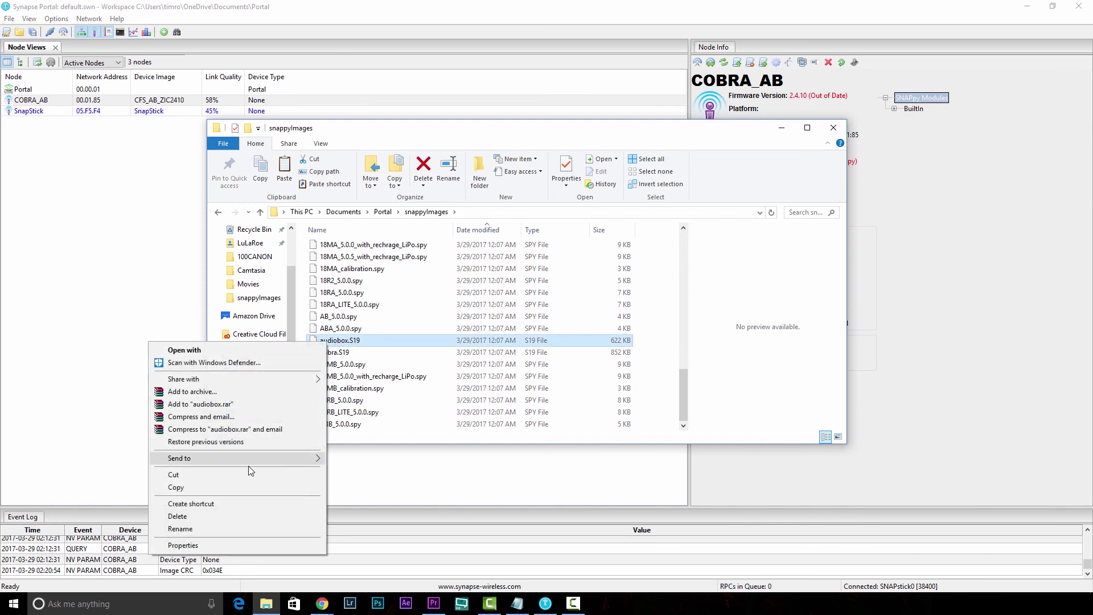
mouse_move(251, 459)
left_click(35, 572)
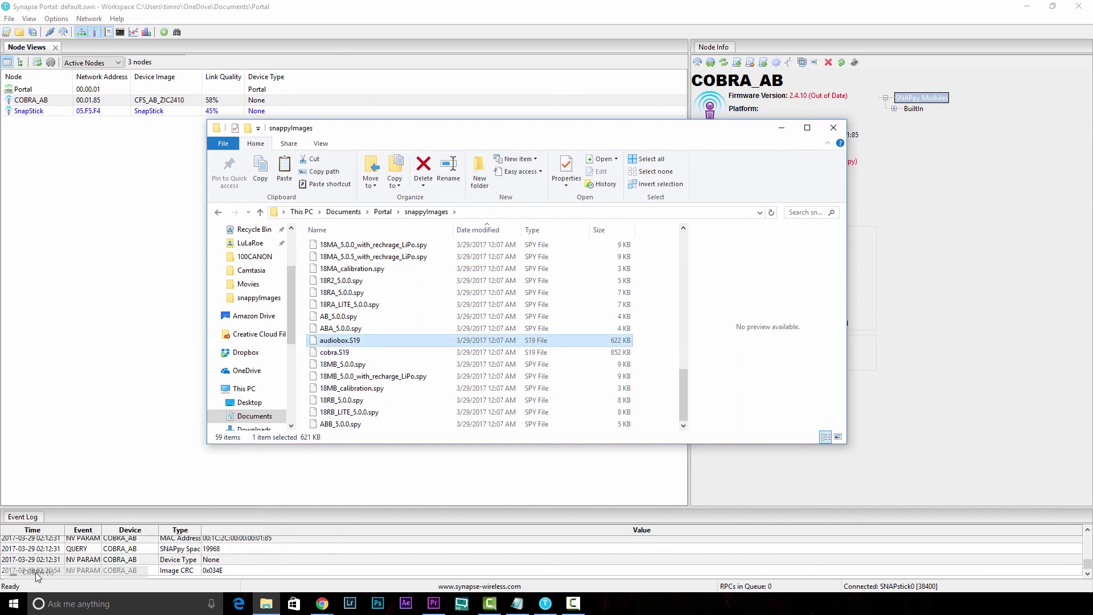